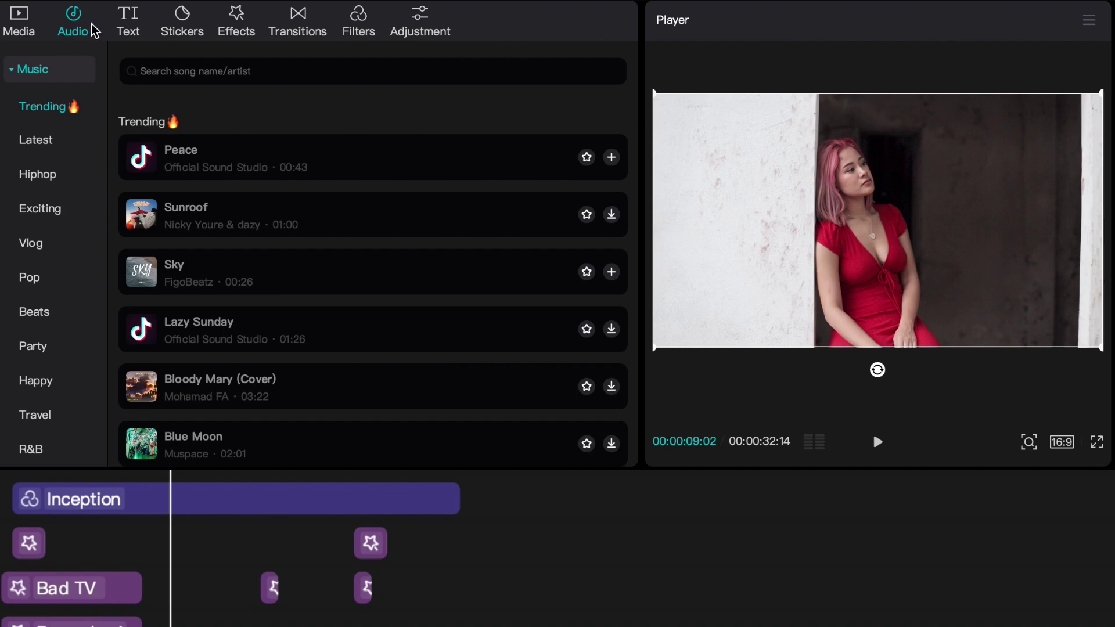
Step: Open the video effects and browse Trending, Retro and TV, ending on the Glitch category
click(239, 23)
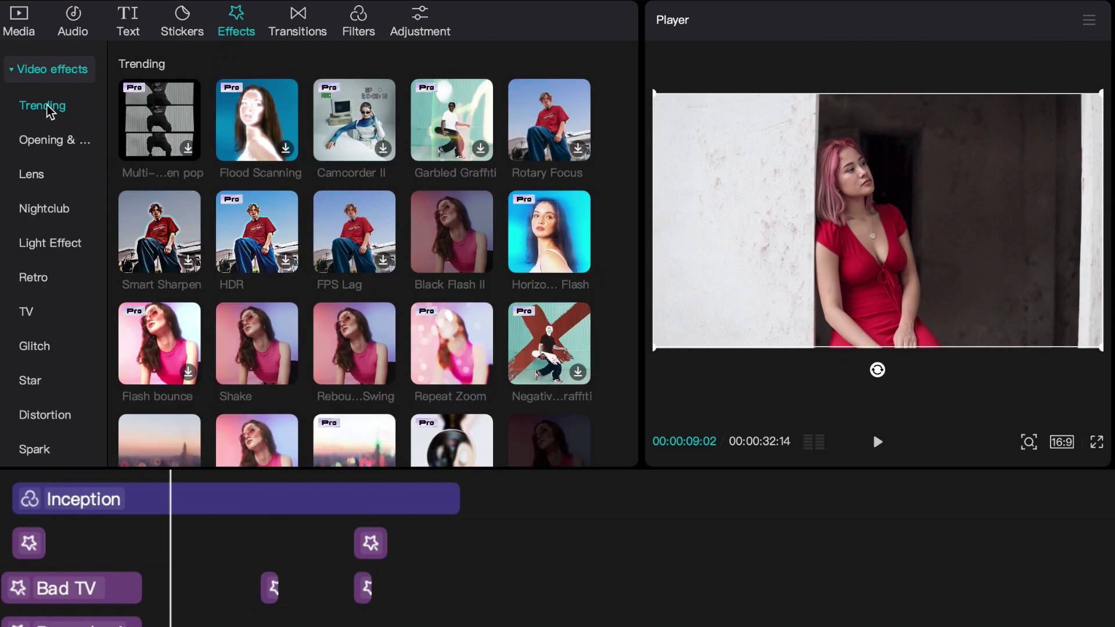
scroll(267, 195, down, 10)
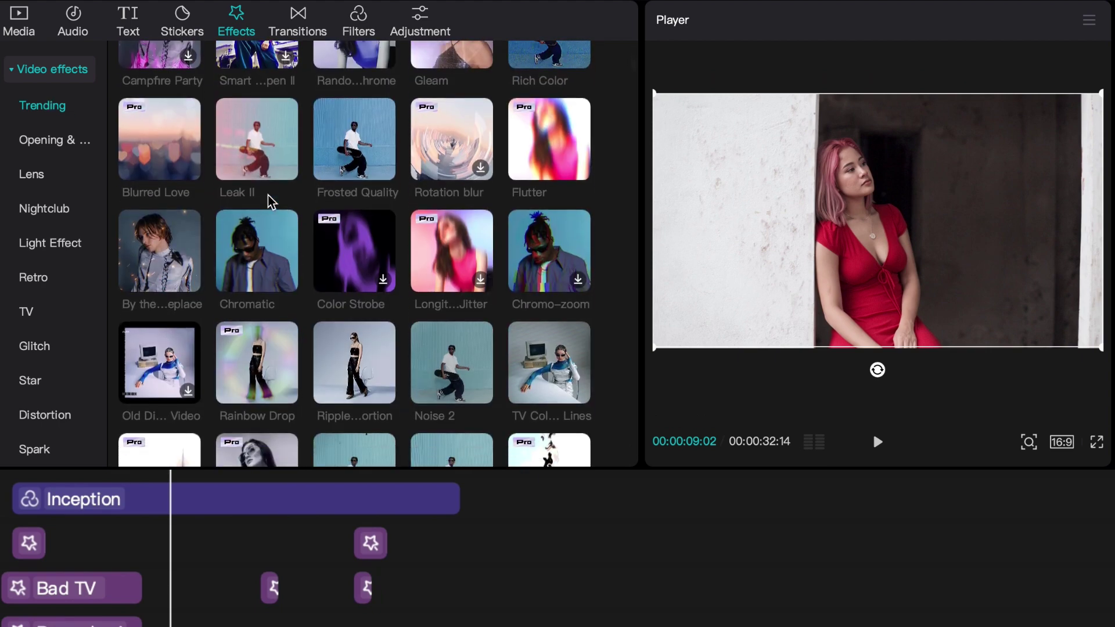
scroll(268, 200, down, 5)
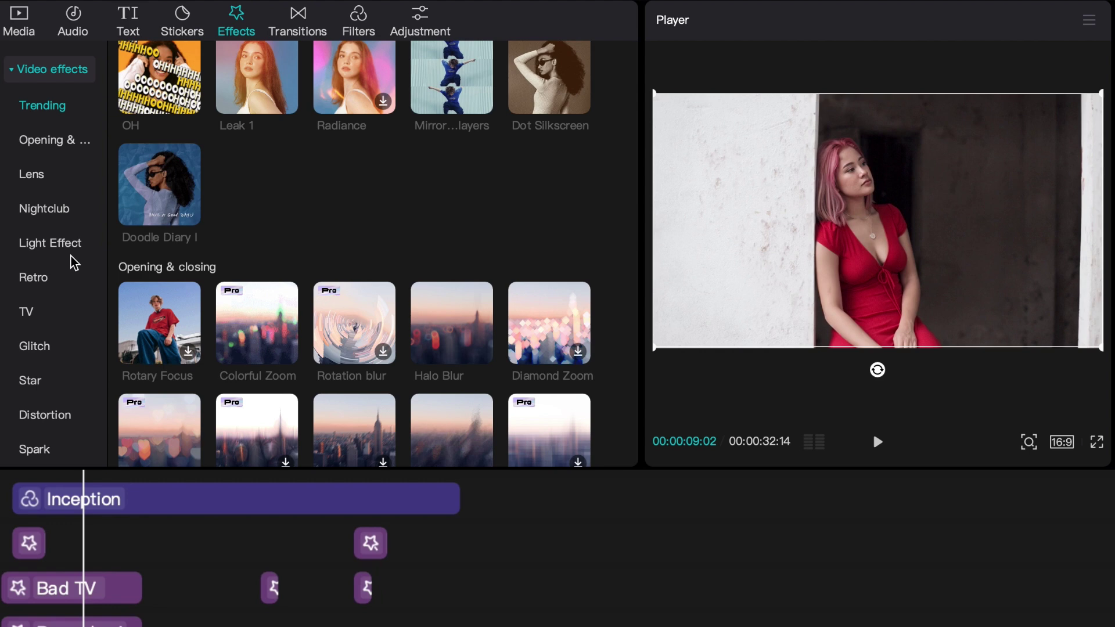
click(32, 280)
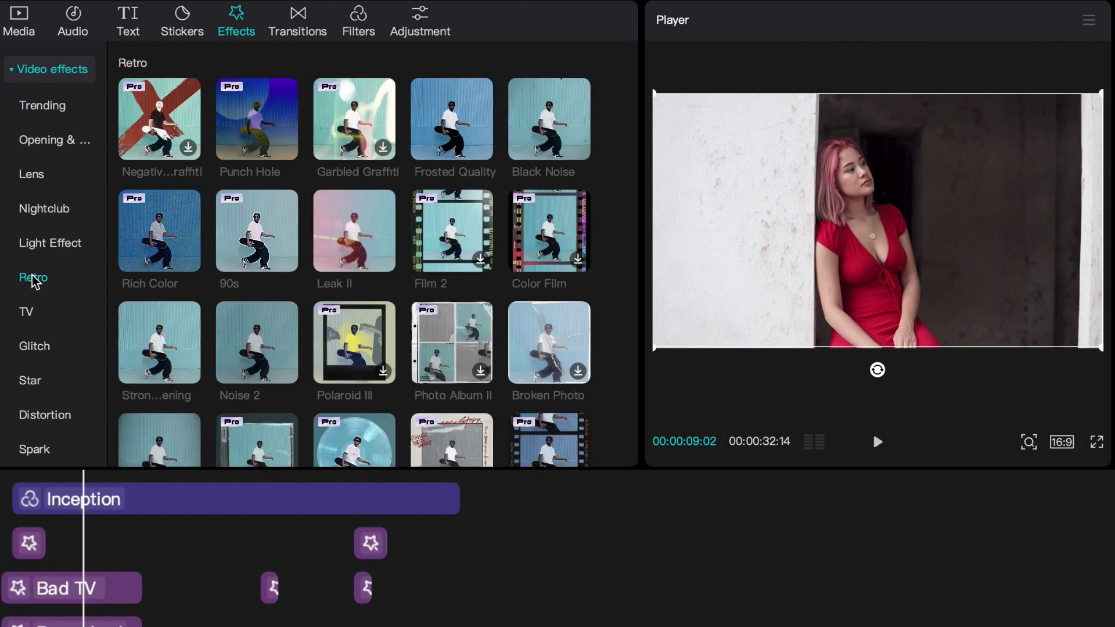
scroll(34, 280, down, 2)
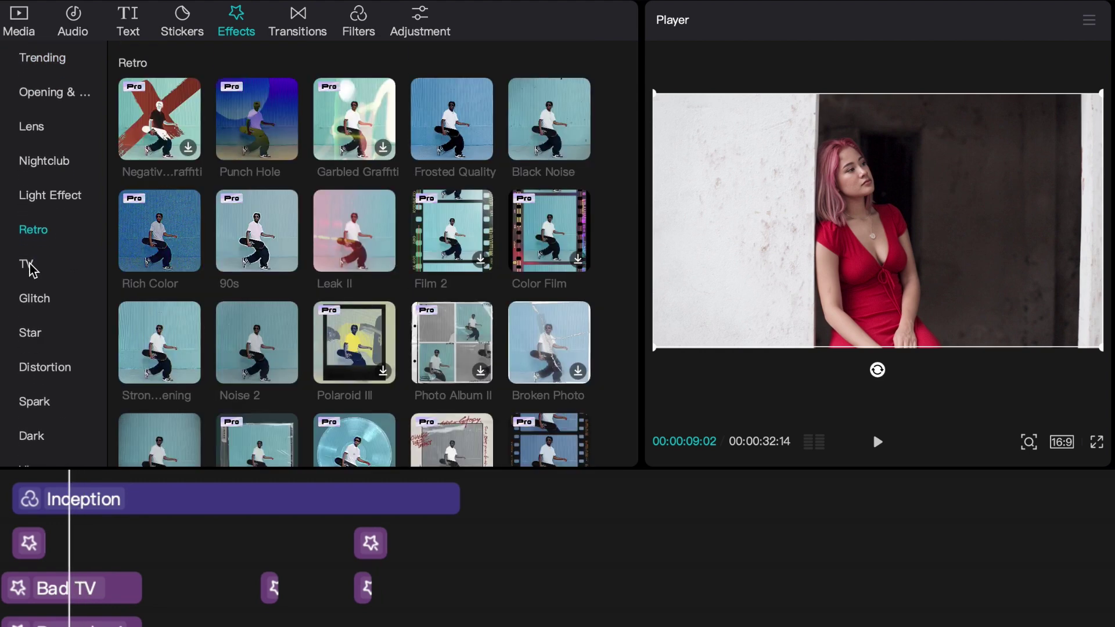
click(29, 266)
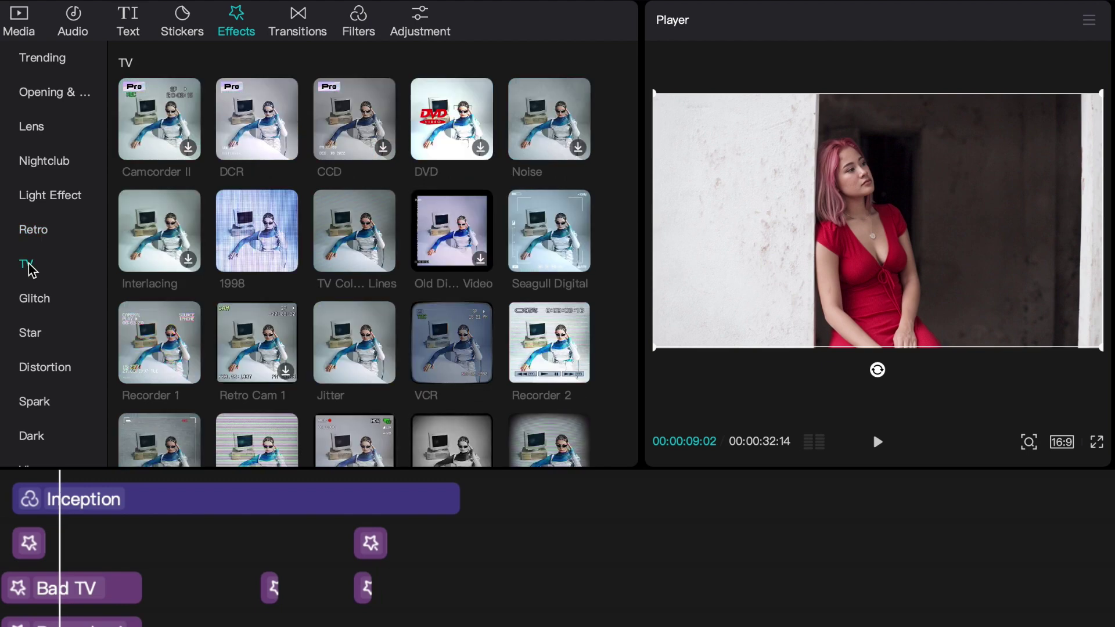
click(37, 303)
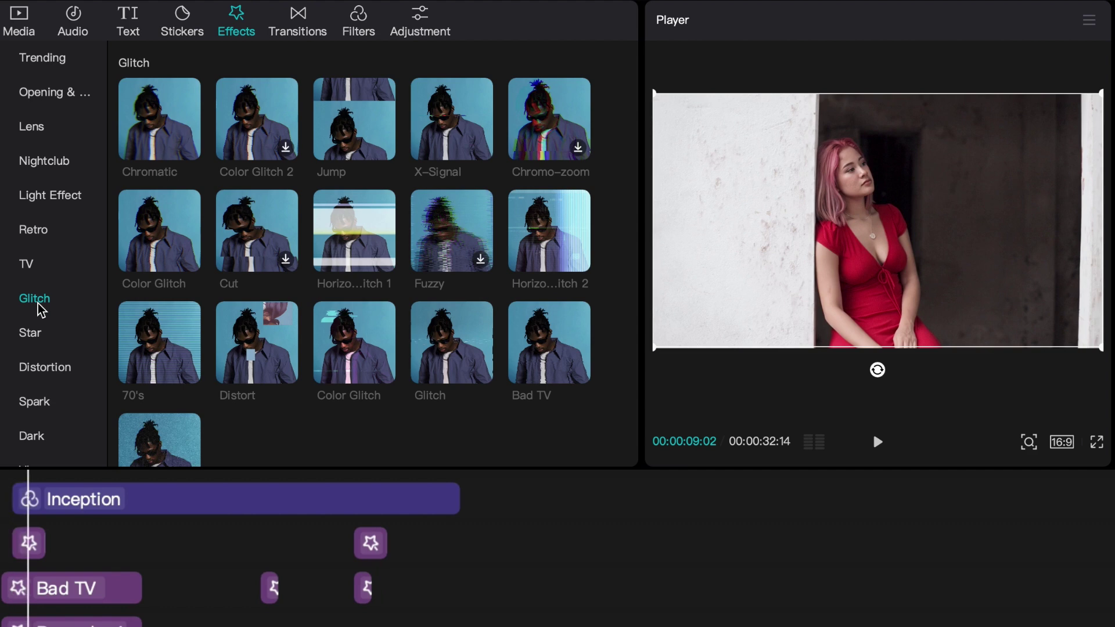
Step: Return to the TV effects and preview DCR, Seagull Digital and Recorder 2 on the clip
click(26, 270)
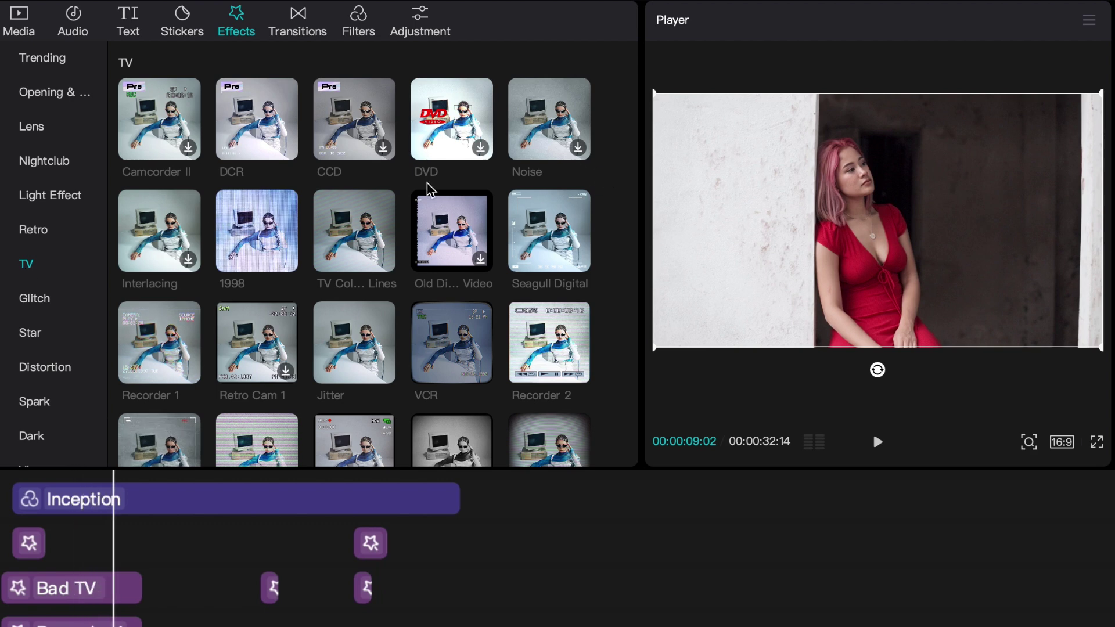
click(257, 126)
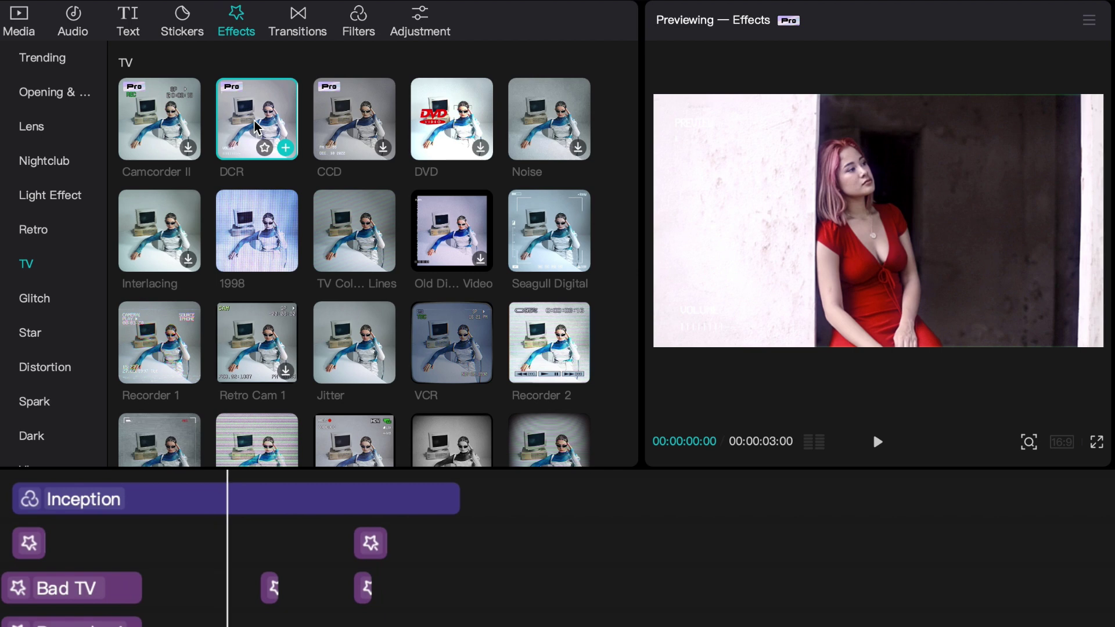
mouse_move(535, 125)
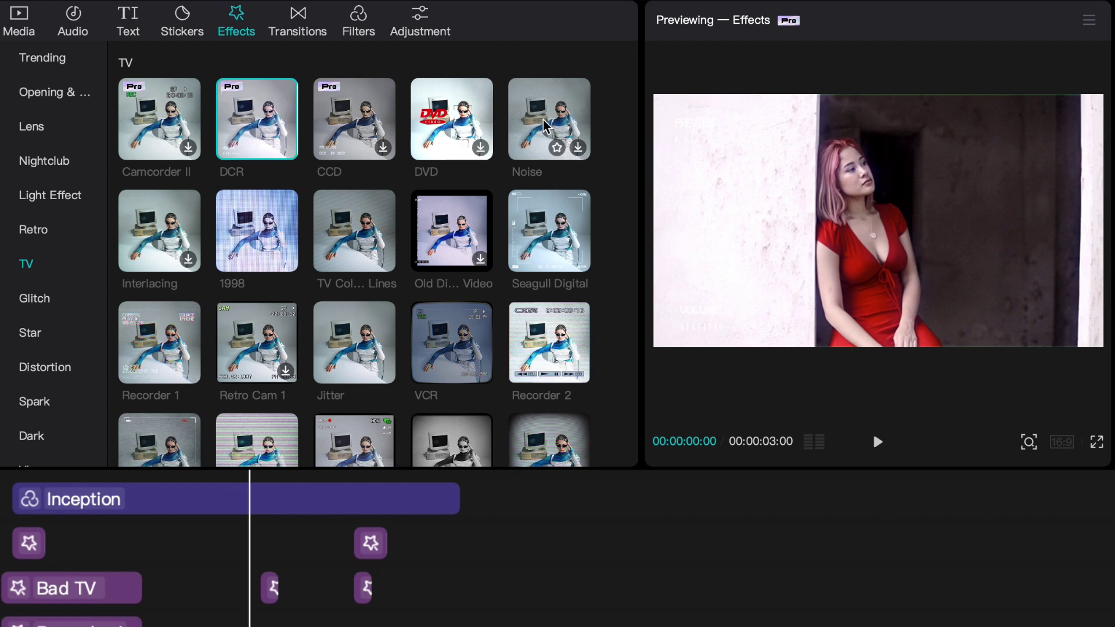
click(540, 238)
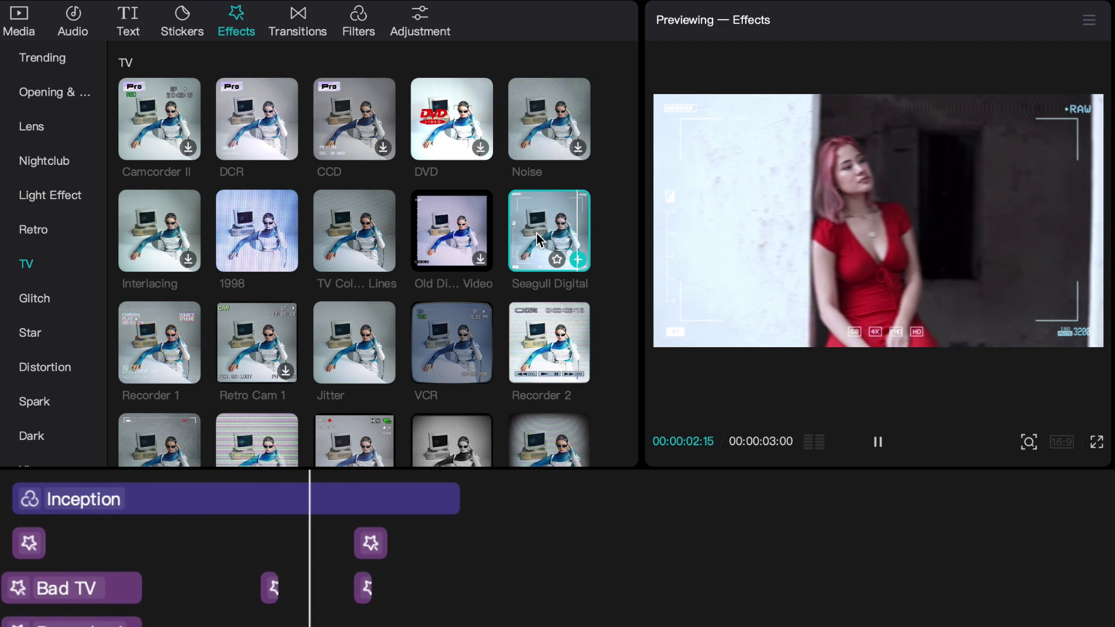
click(535, 343)
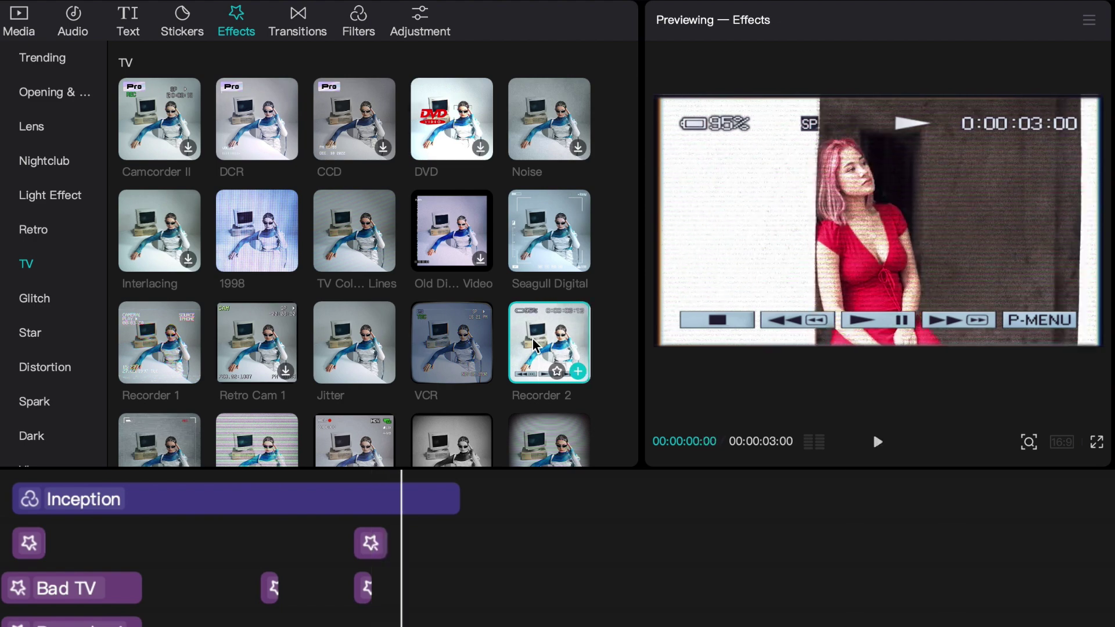
Step: Preview the VCR, Jitter and Recorder 1 camcorder effects on the clip
mouse_move(432, 341)
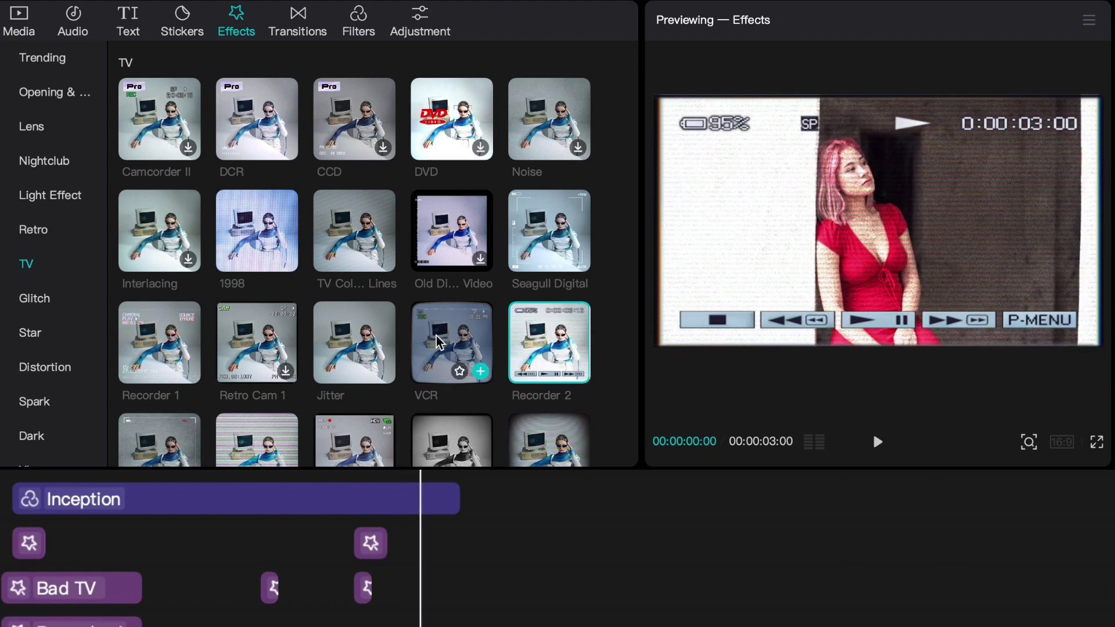
click(437, 342)
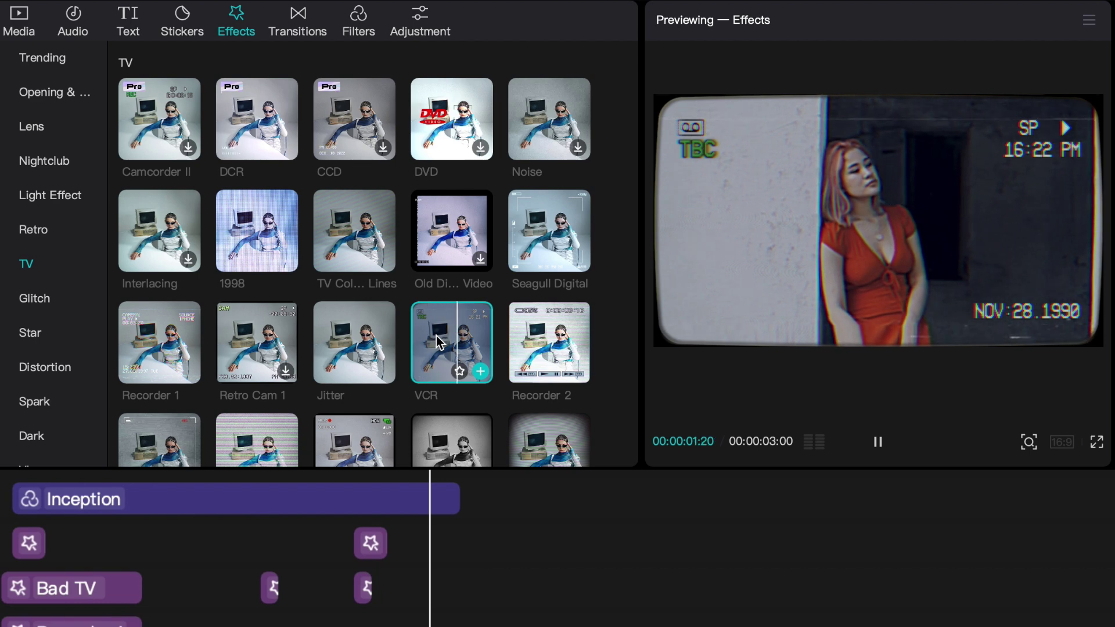
click(336, 331)
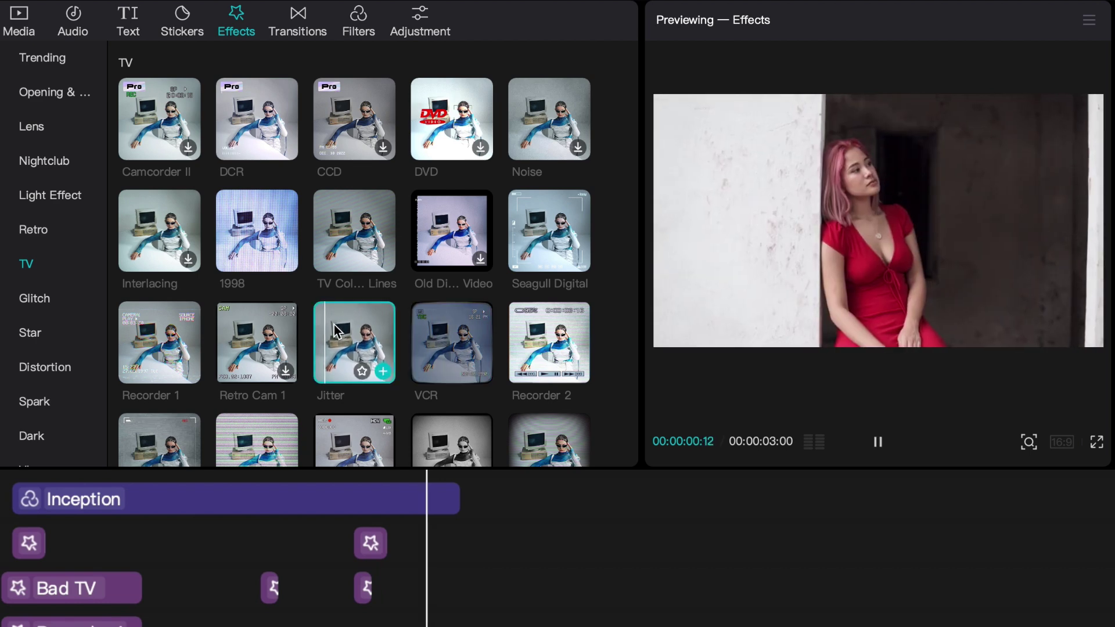
mouse_move(254, 336)
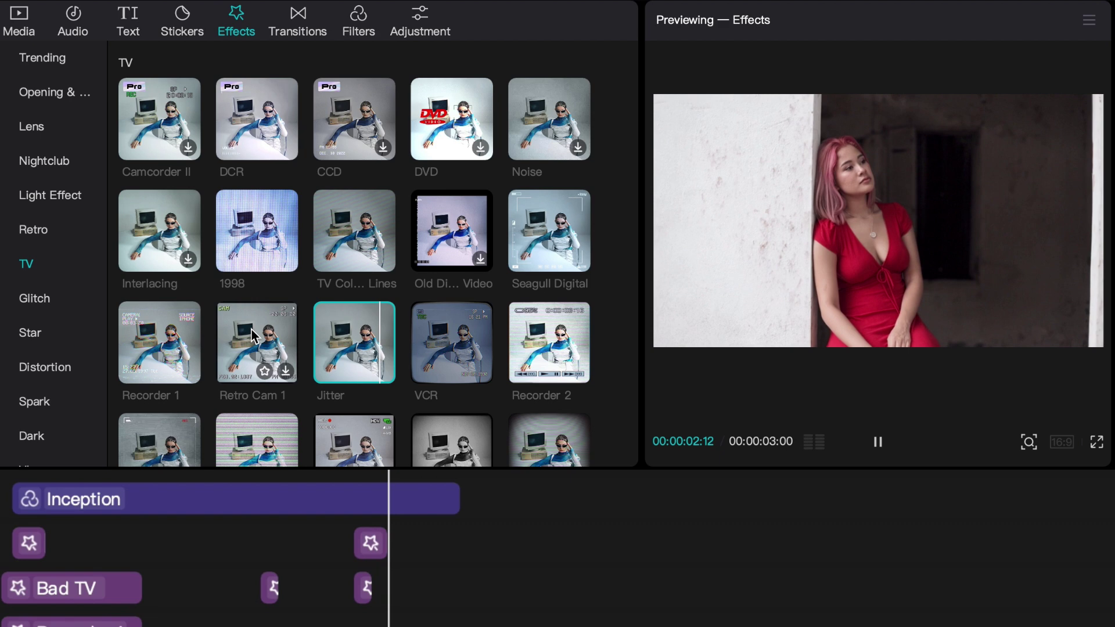
click(161, 335)
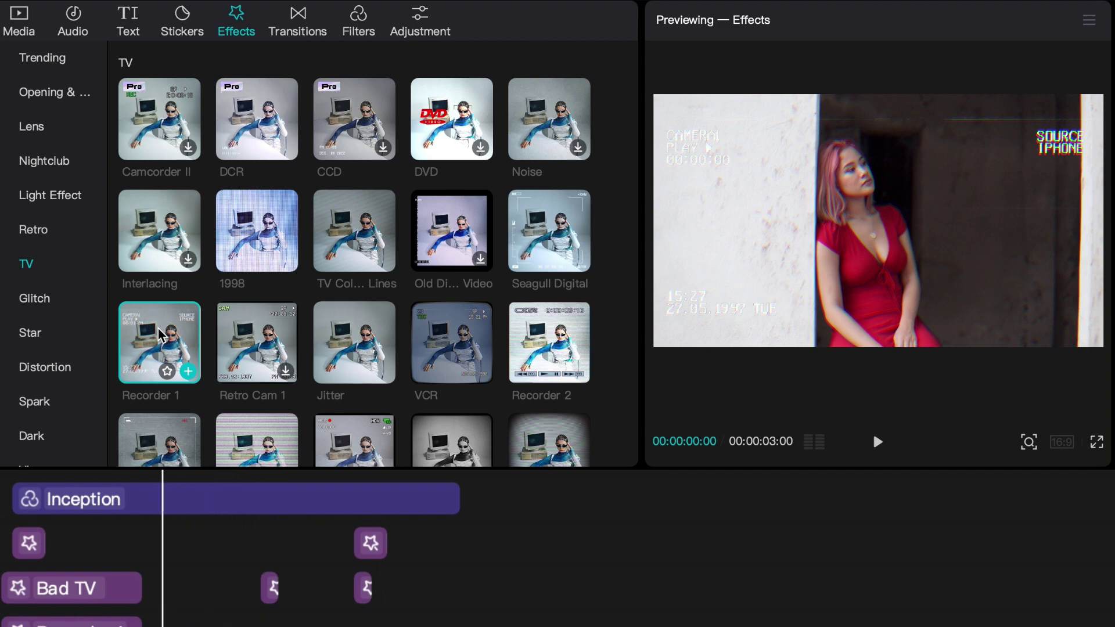
scroll(201, 335, down, 2)
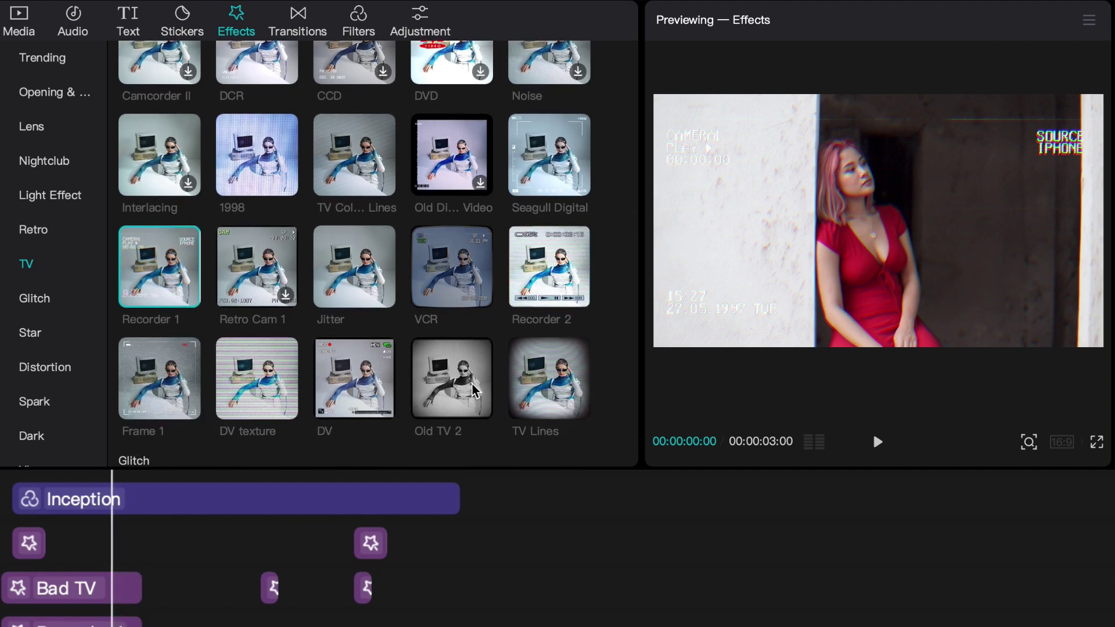
click(546, 362)
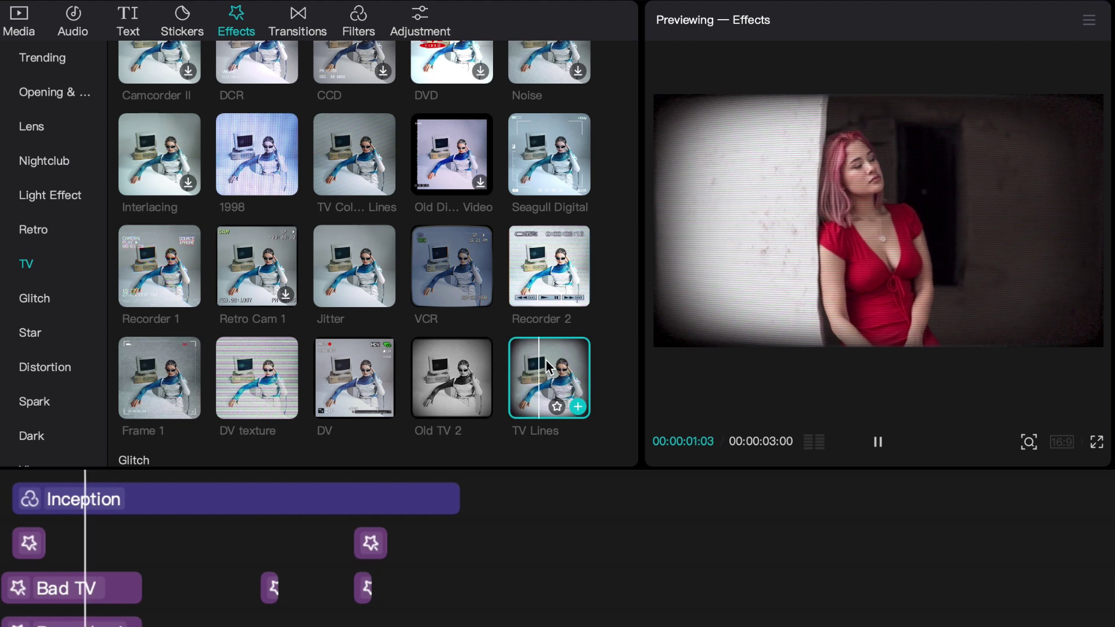
click(438, 379)
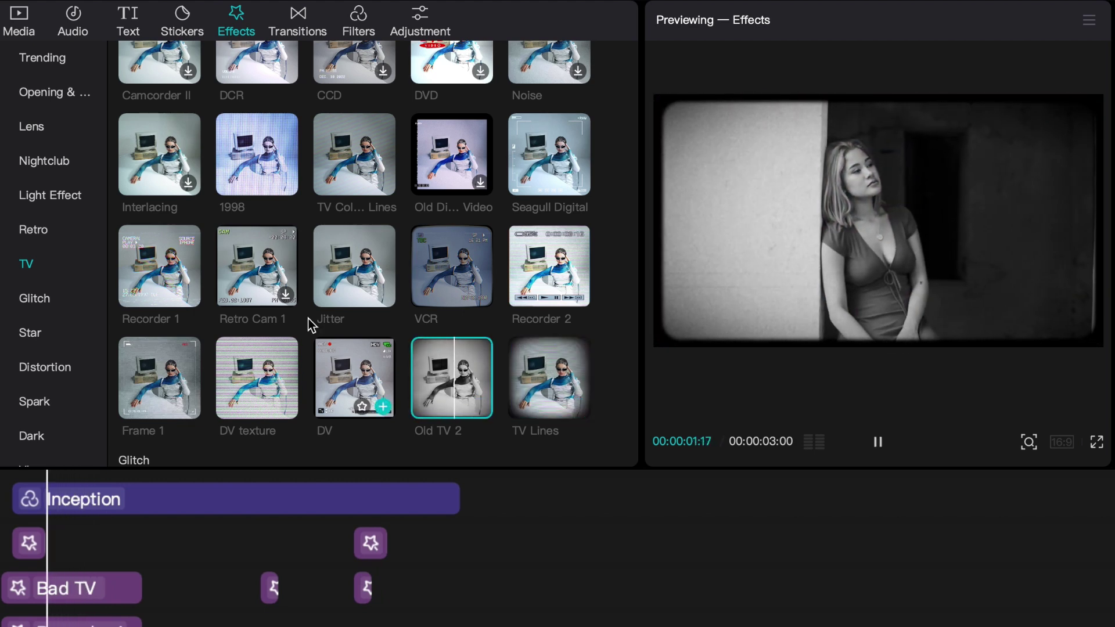
click(364, 372)
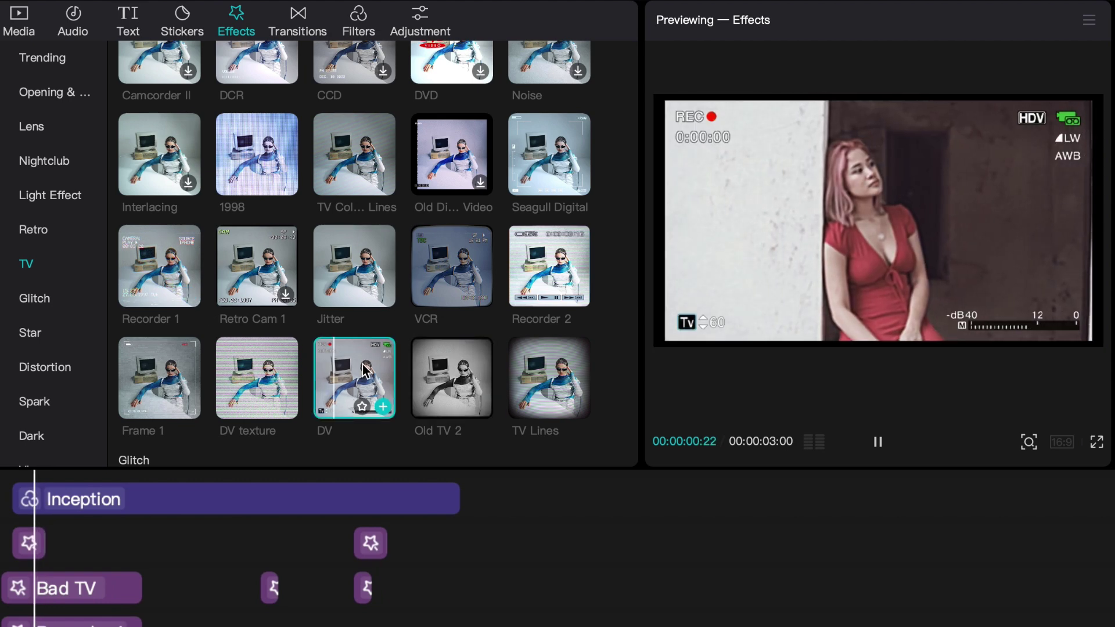
click(439, 261)
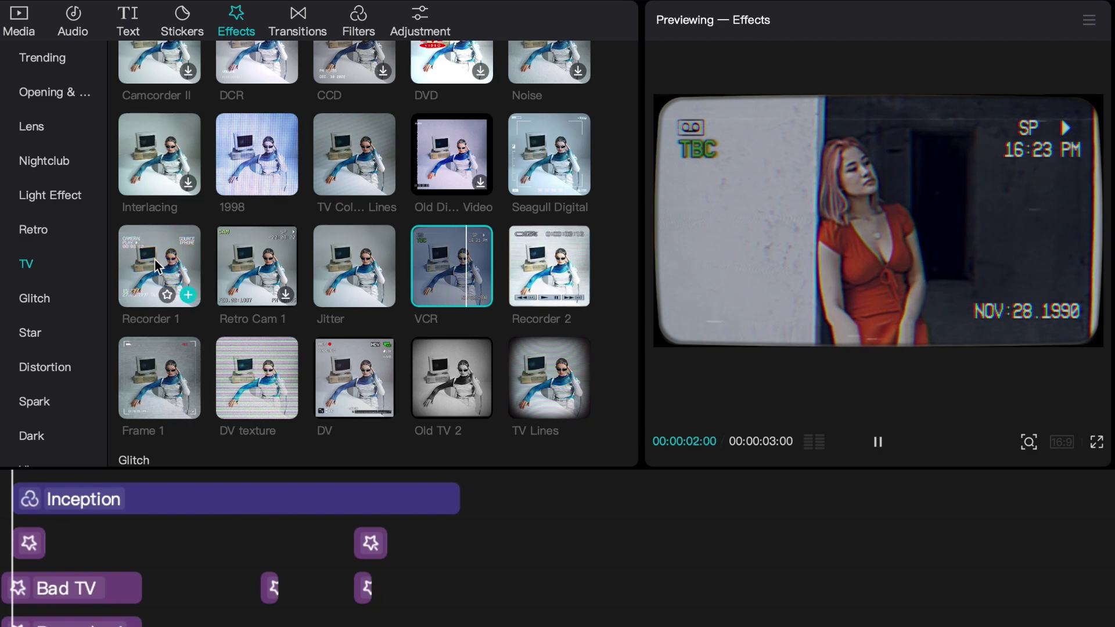
click(255, 365)
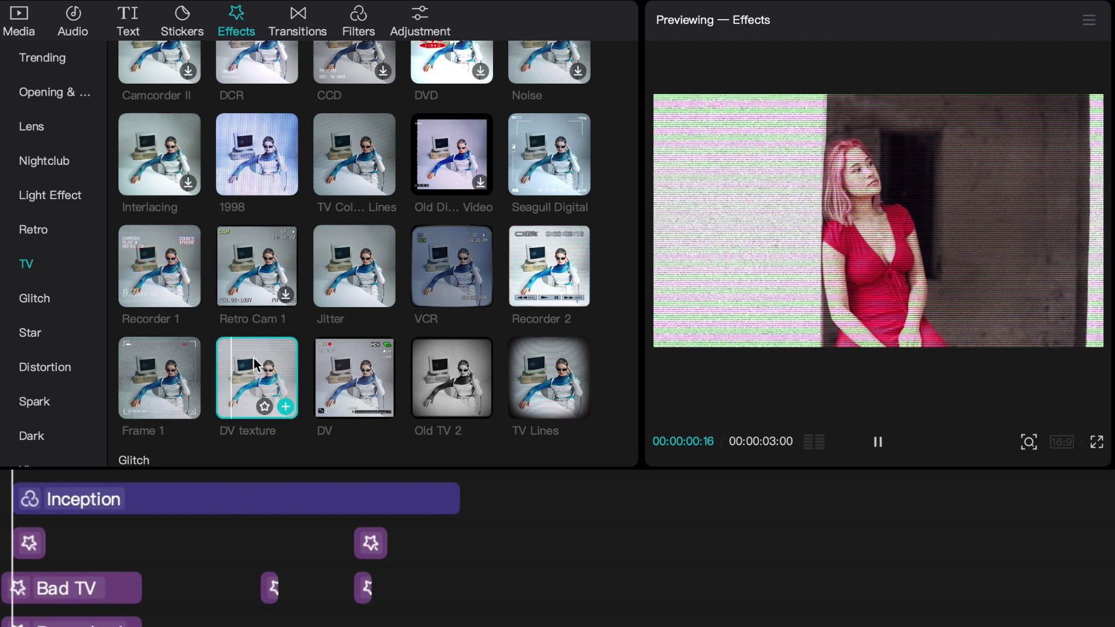
click(165, 263)
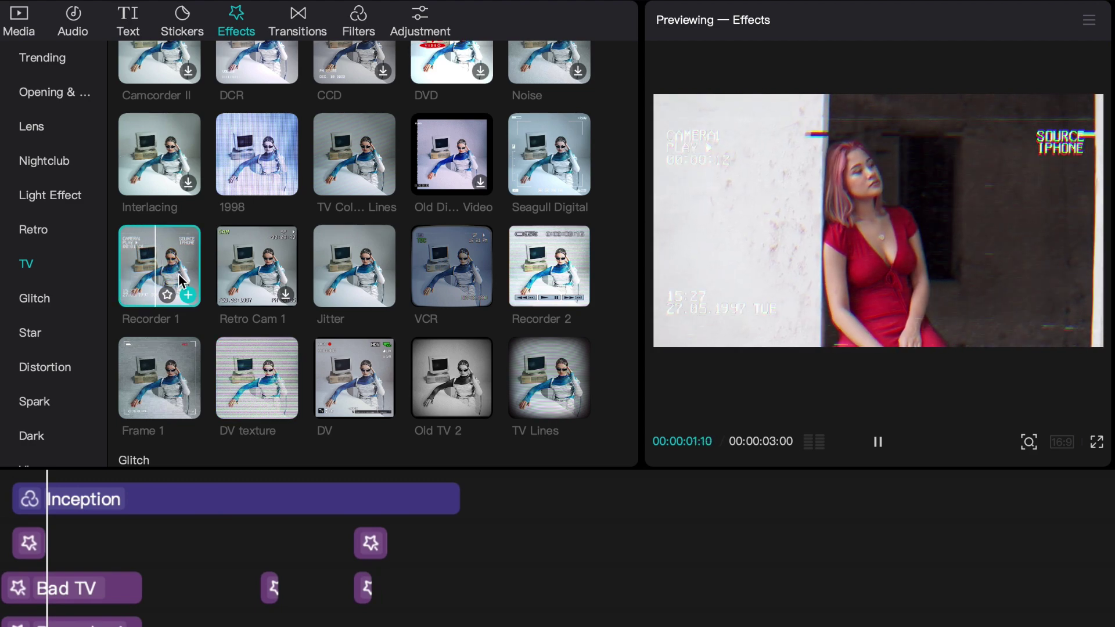
Step: Add the Recorder 1 effect to the timeline, stop playback, and list the Glitch effects
click(188, 295)
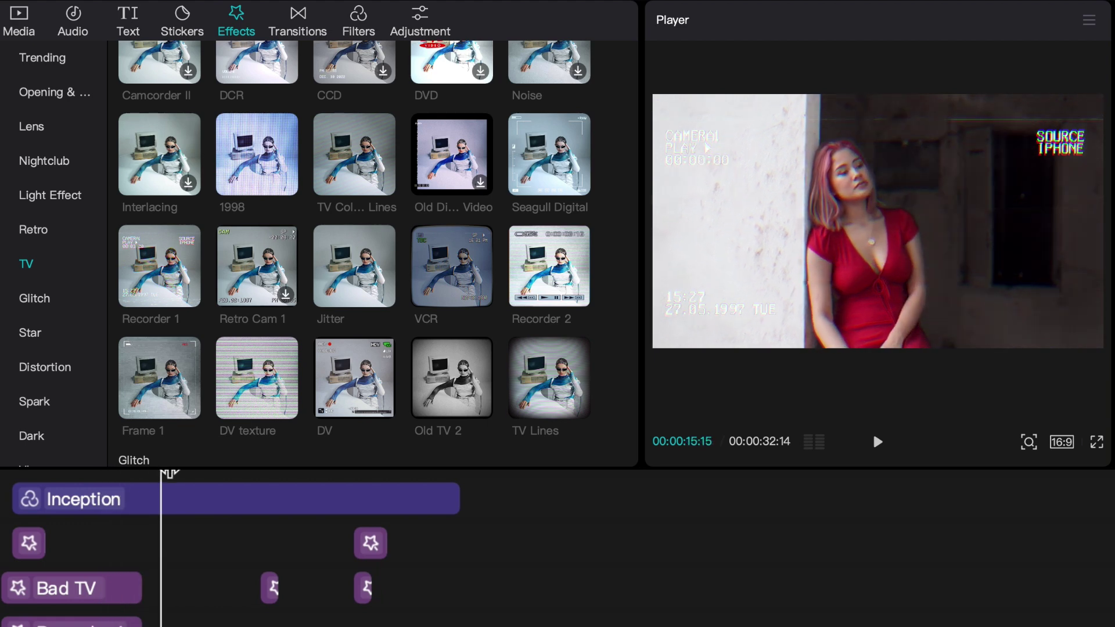
key(space)
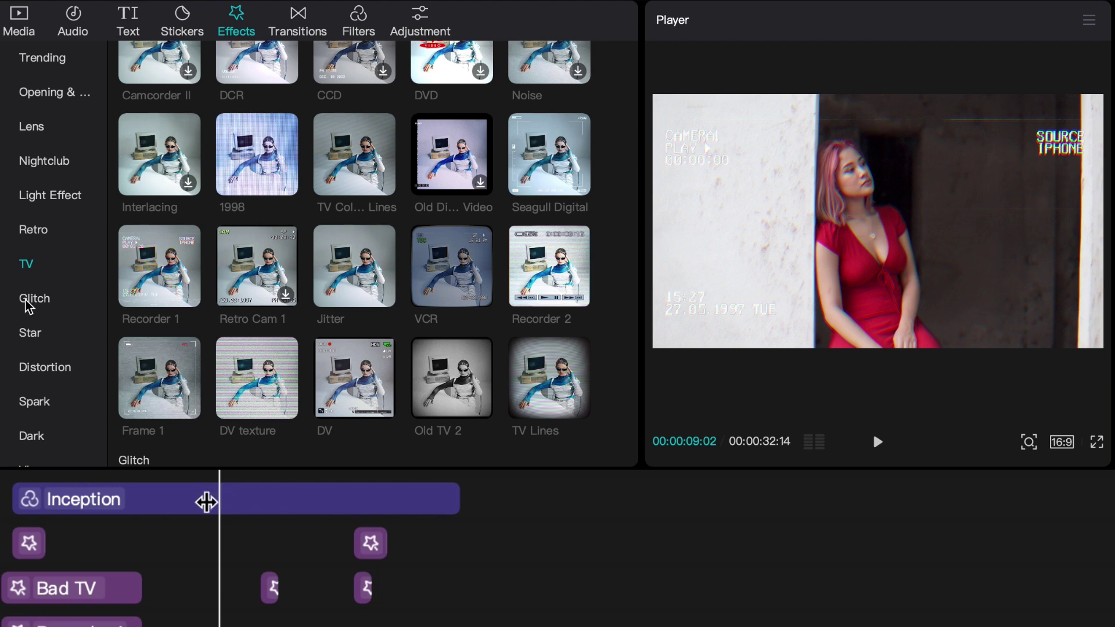
click(27, 302)
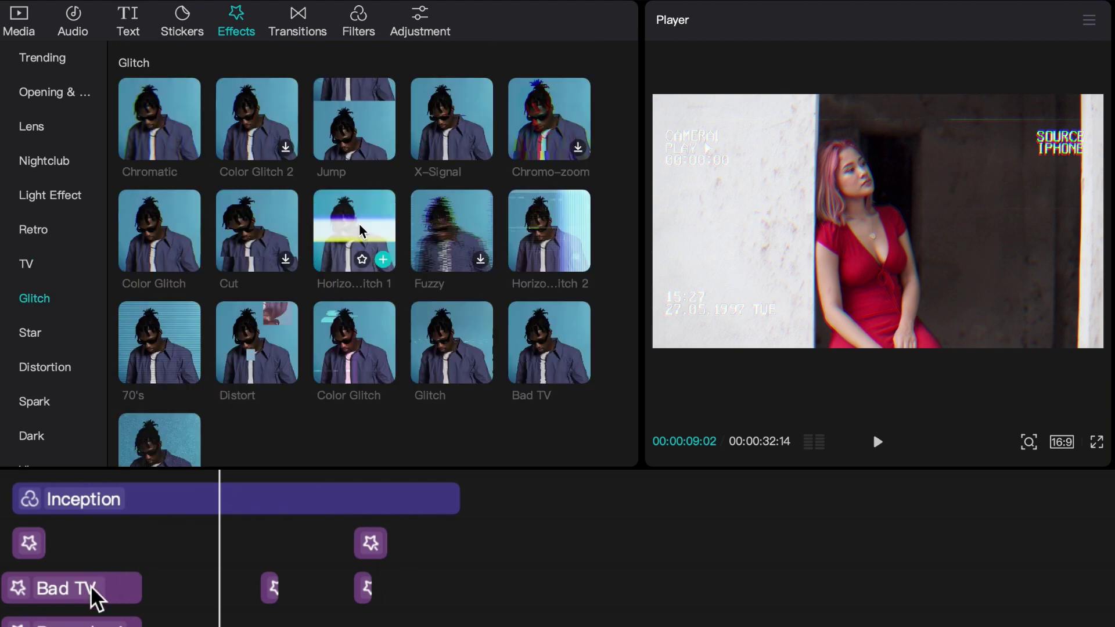
scroll(366, 230, up, 1)
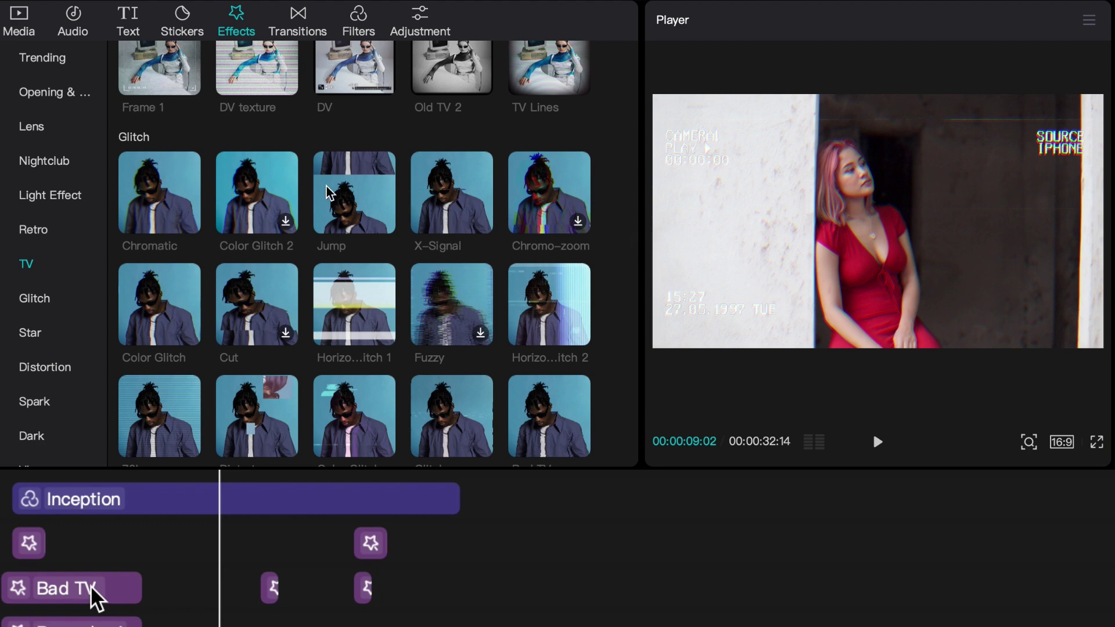
scroll(91, 586, up, 3)
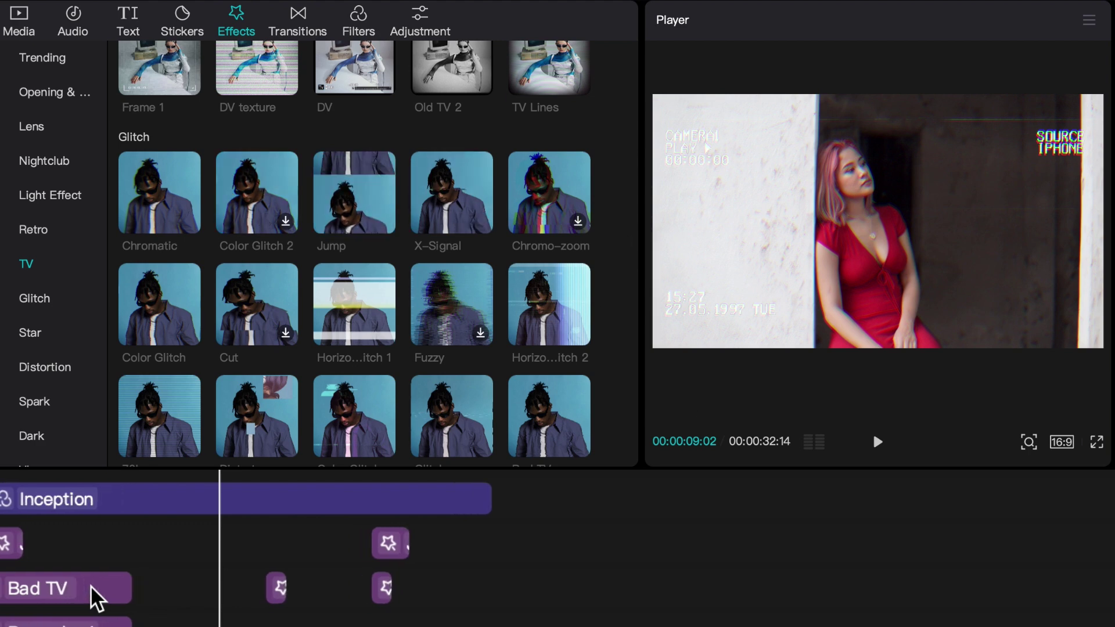
Step: Zoom into the timeline, preview Bad TV, and add it above the Recorder 1 layer
scroll(91, 586, up, 4)
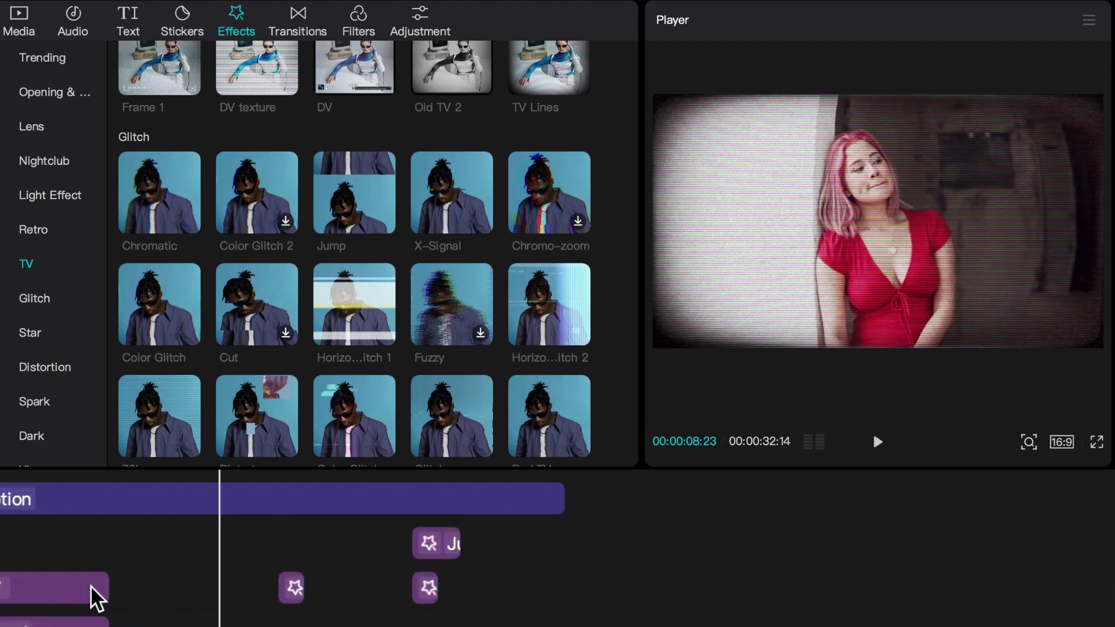
scroll(91, 585, up, 2)
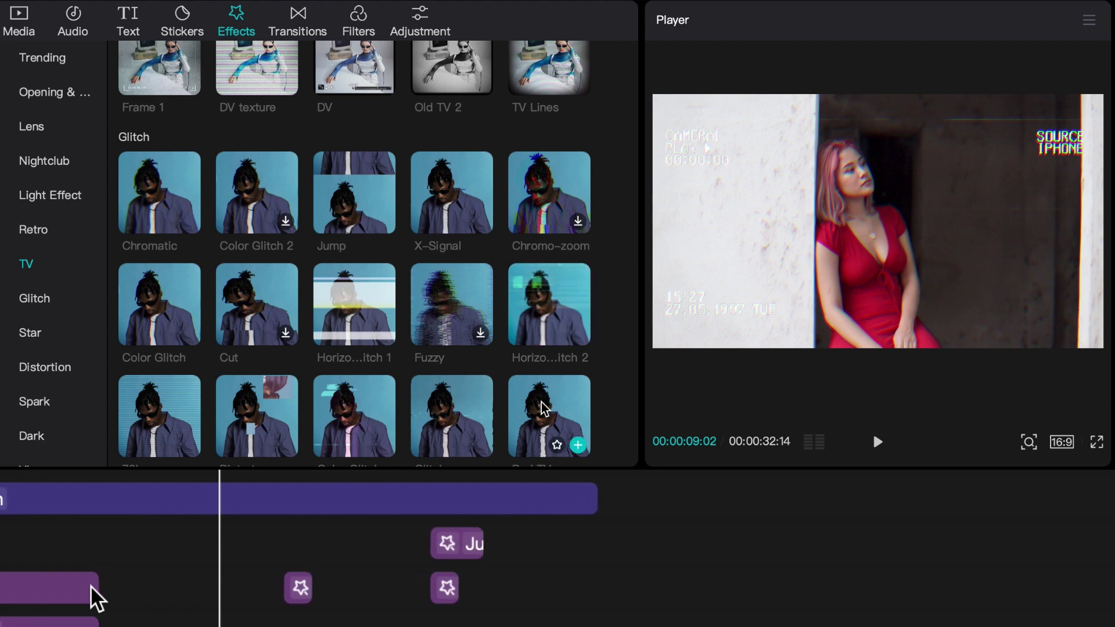
scroll(90, 586, up, 3)
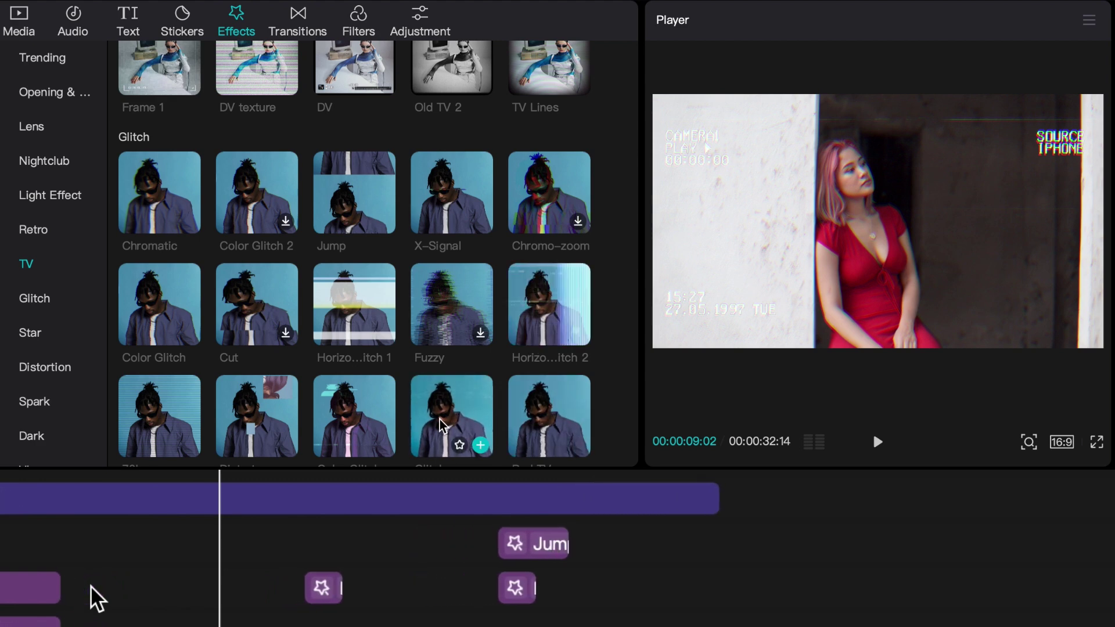
scroll(528, 425, down, 1)
scroll(91, 586, up, 3)
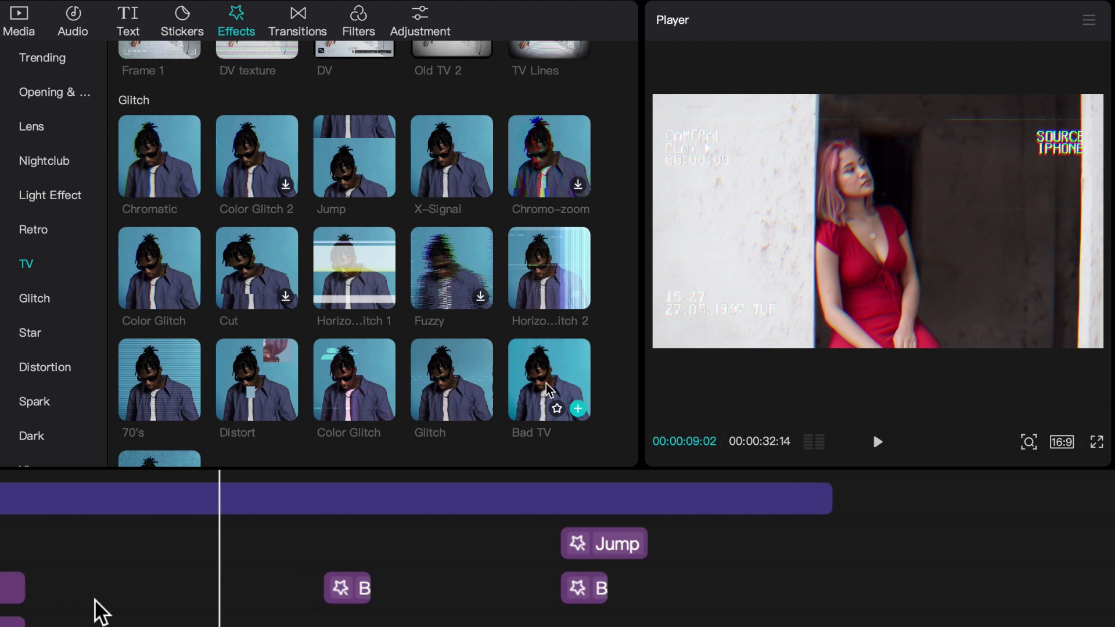
click(555, 388)
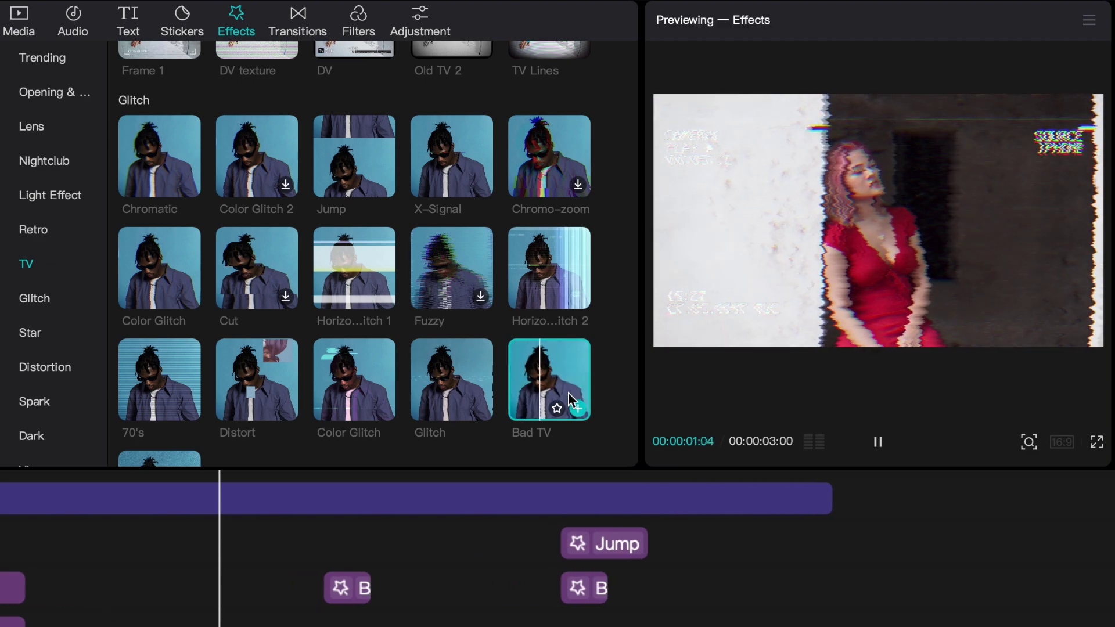
click(578, 410)
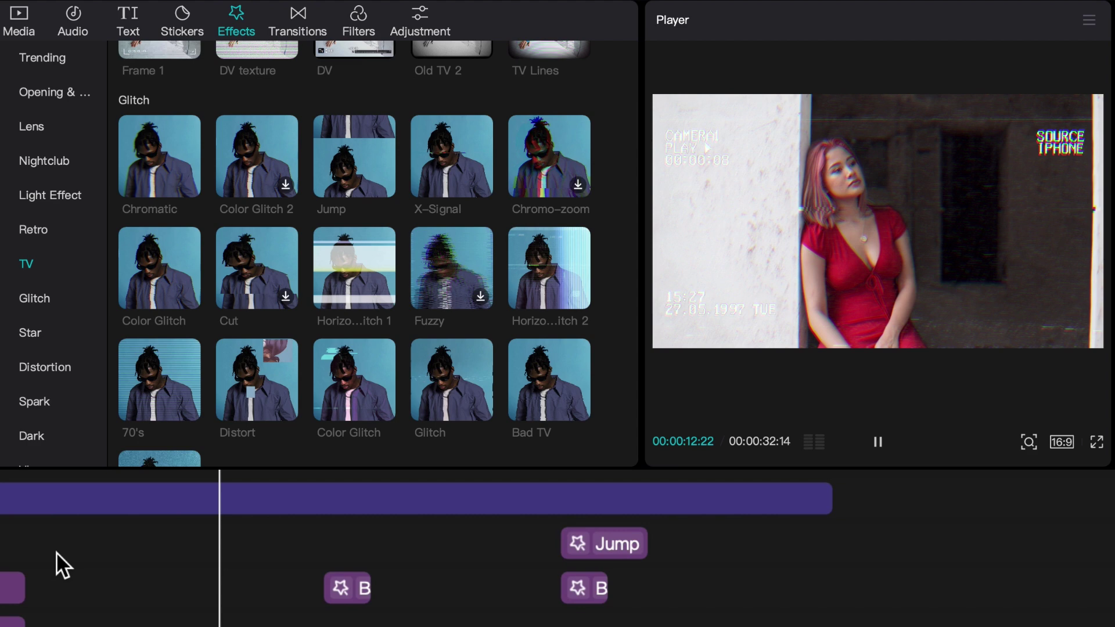
Step: Zoom the timeline out and play the clip to review the Recorder 1 and Bad TV layers
scroll(57, 552, left, 5)
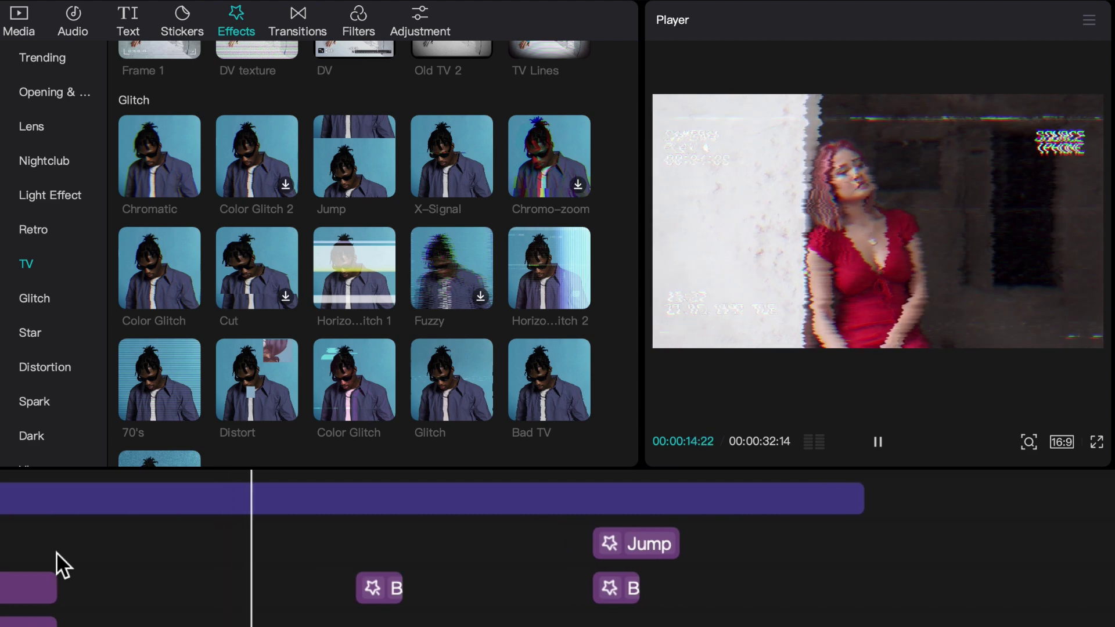
scroll(57, 552, down, 3)
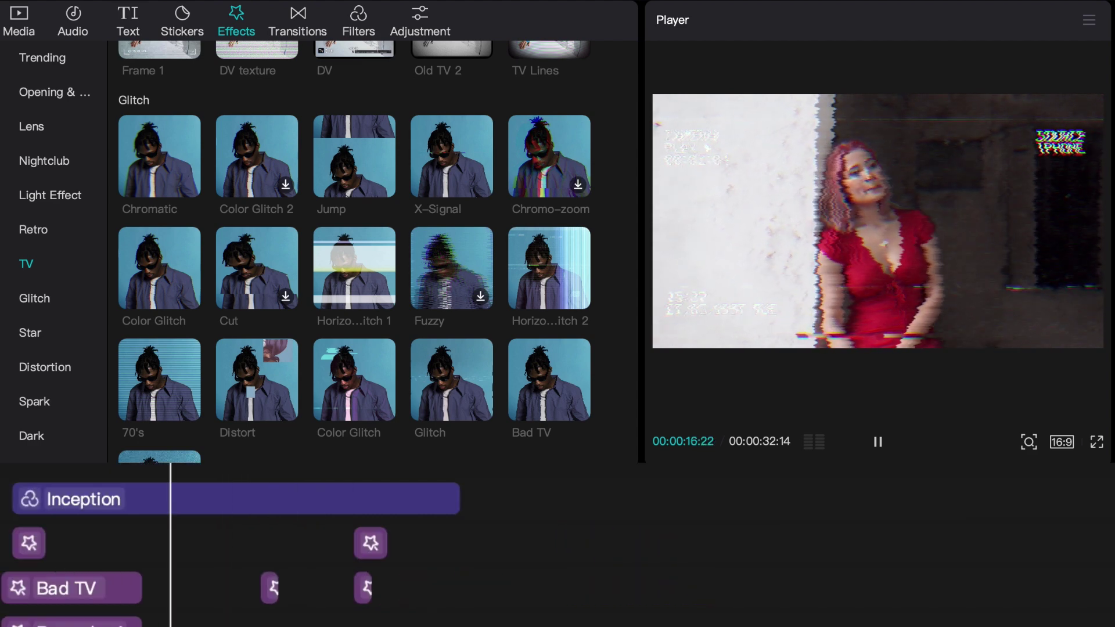
key(space)
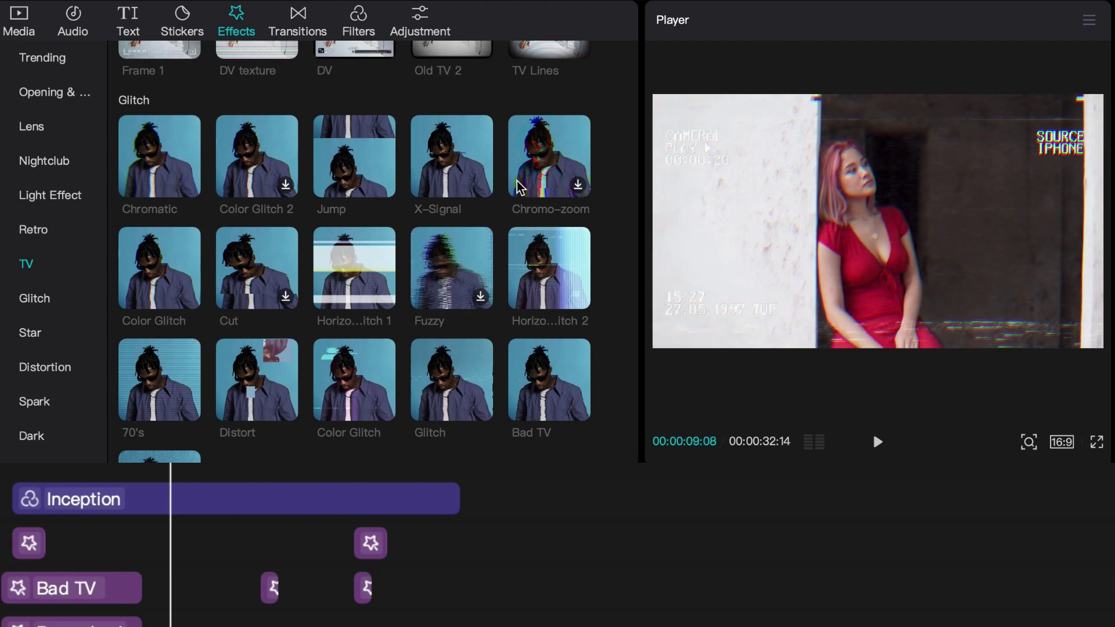
mouse_move(382, 153)
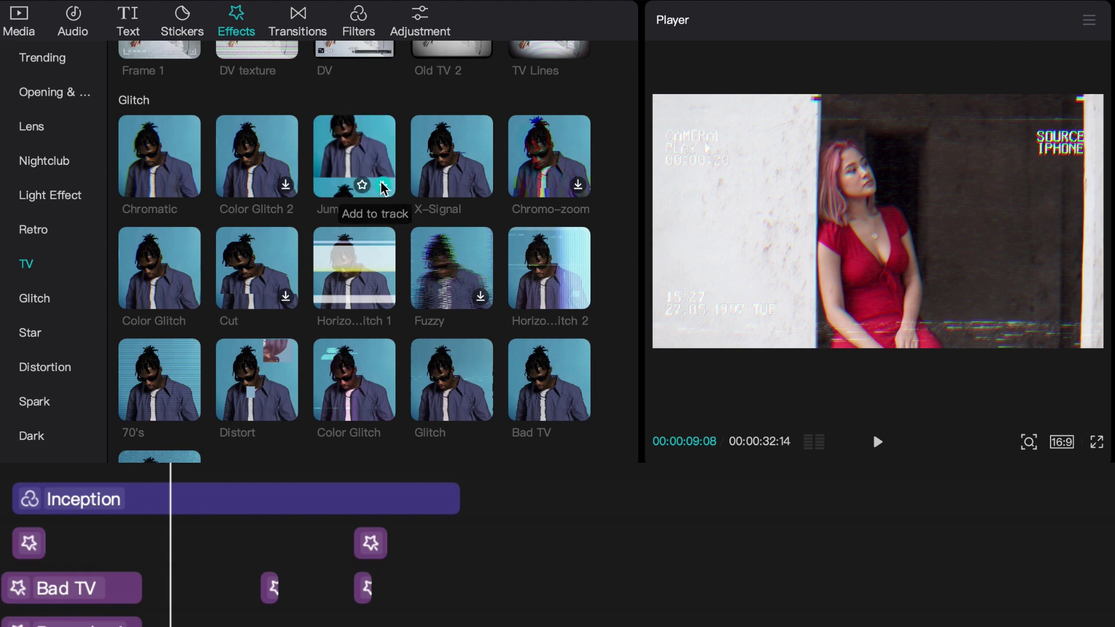
mouse_move(444, 175)
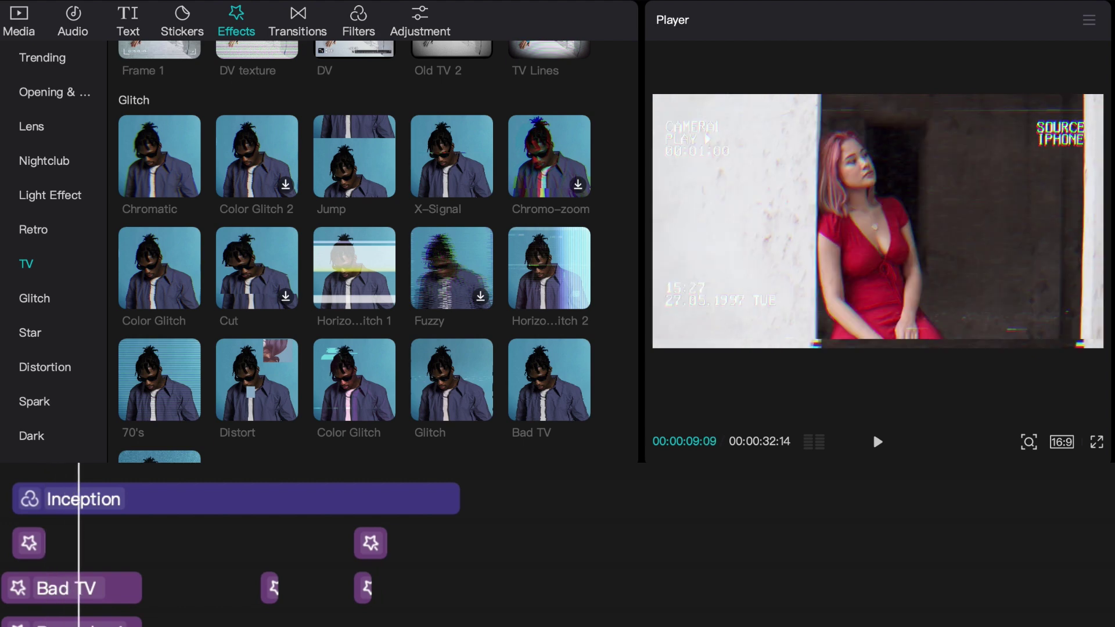
key(space)
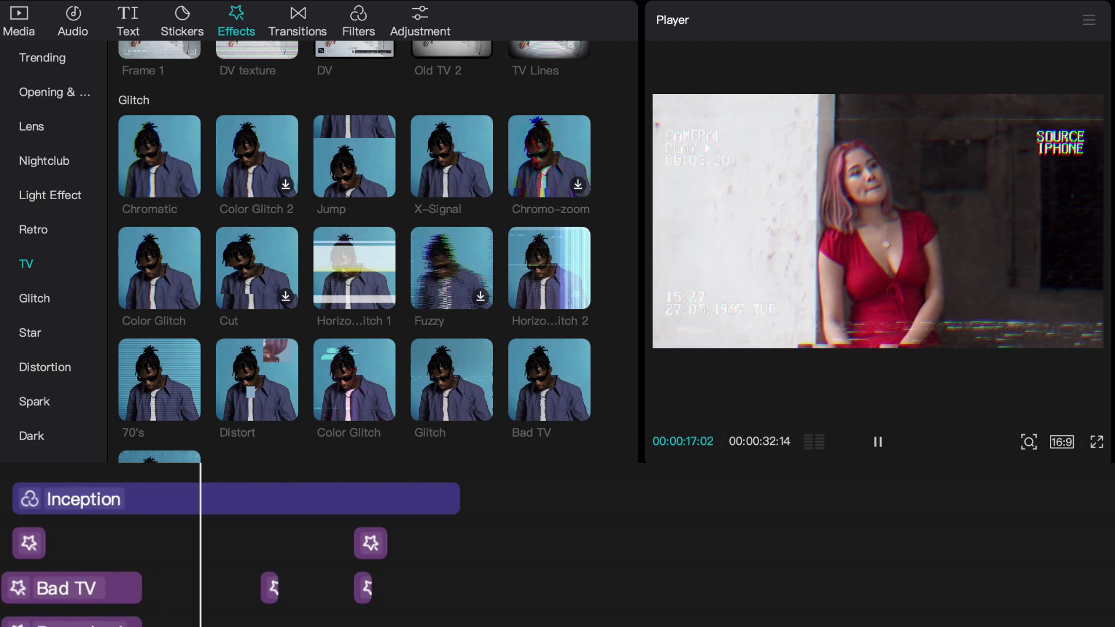
key(space)
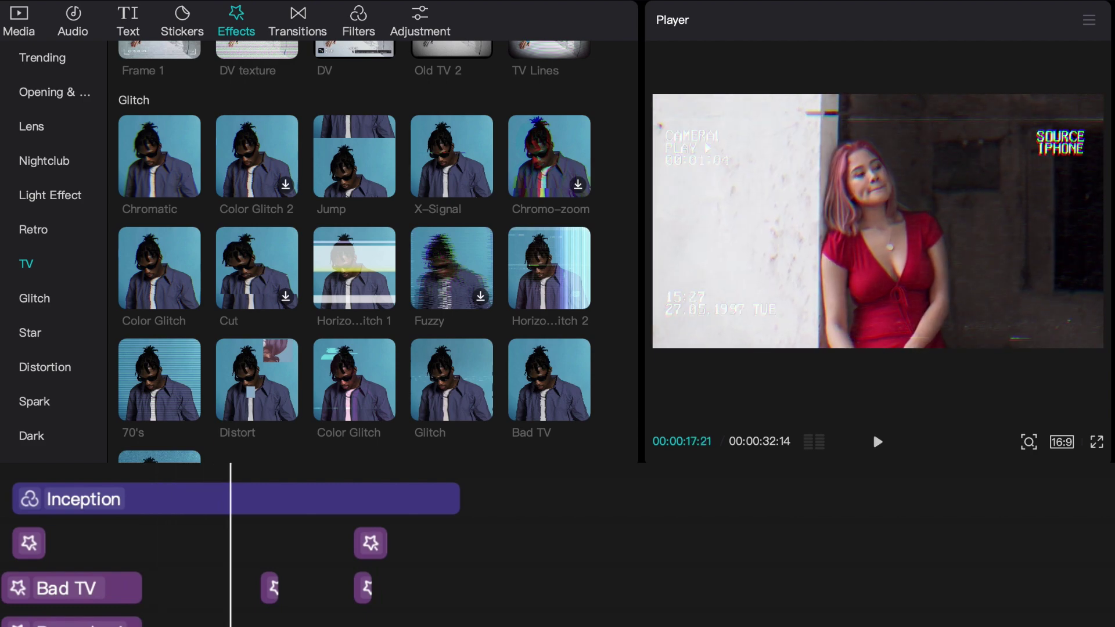
Step: Preview the Portrait filters Warm, Radiant, Red Tea, Taro and Milky Green on the clip
click(312, 18)
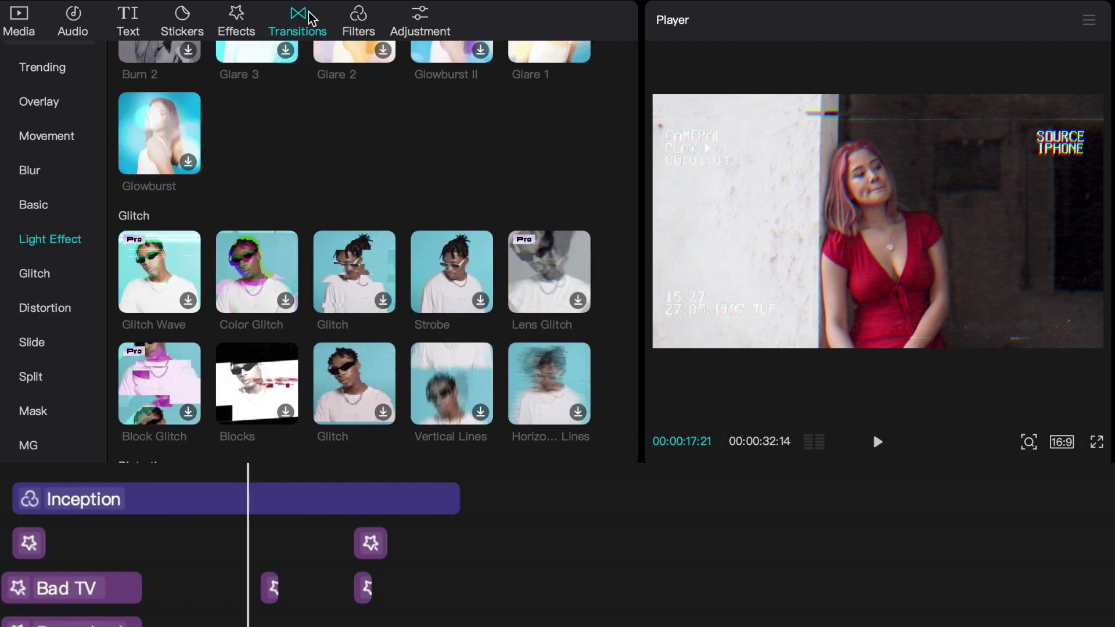
click(343, 19)
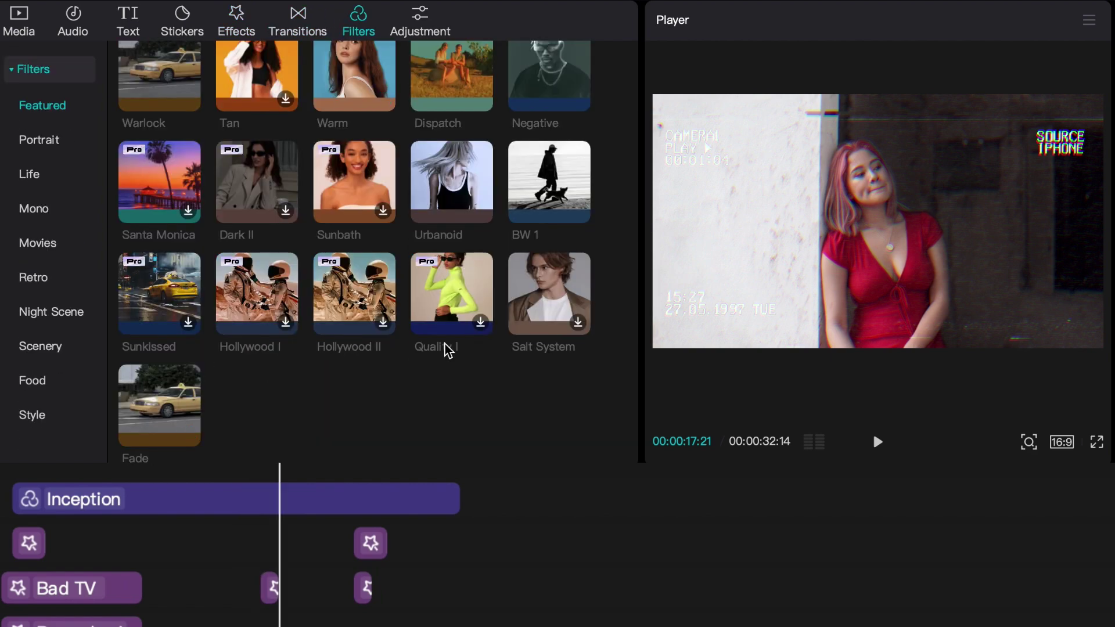
scroll(427, 228, up, 3)
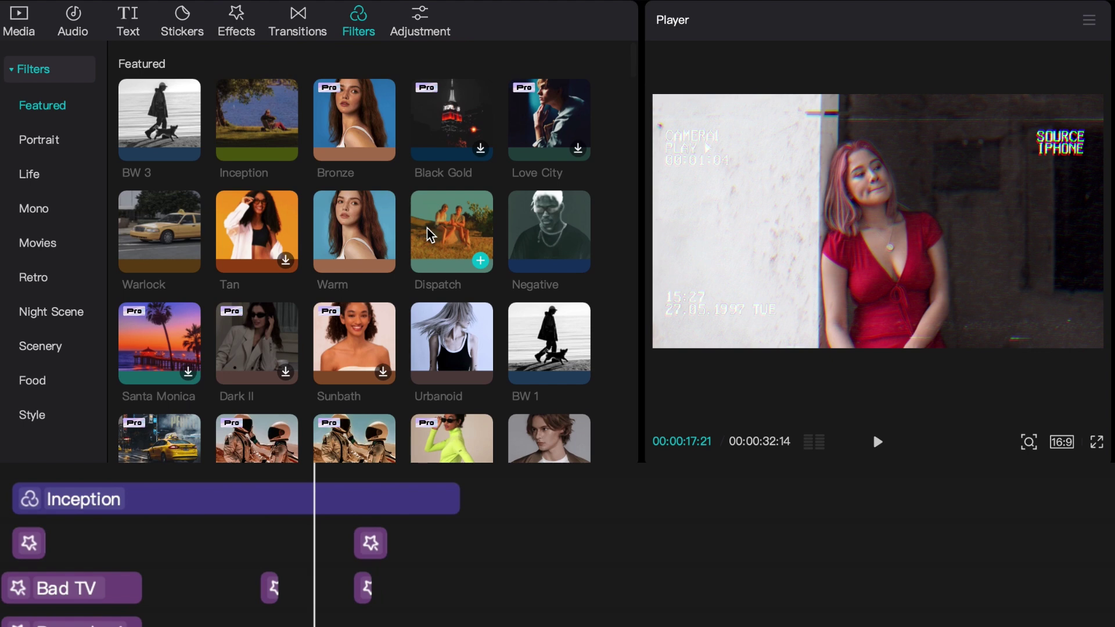
click(31, 138)
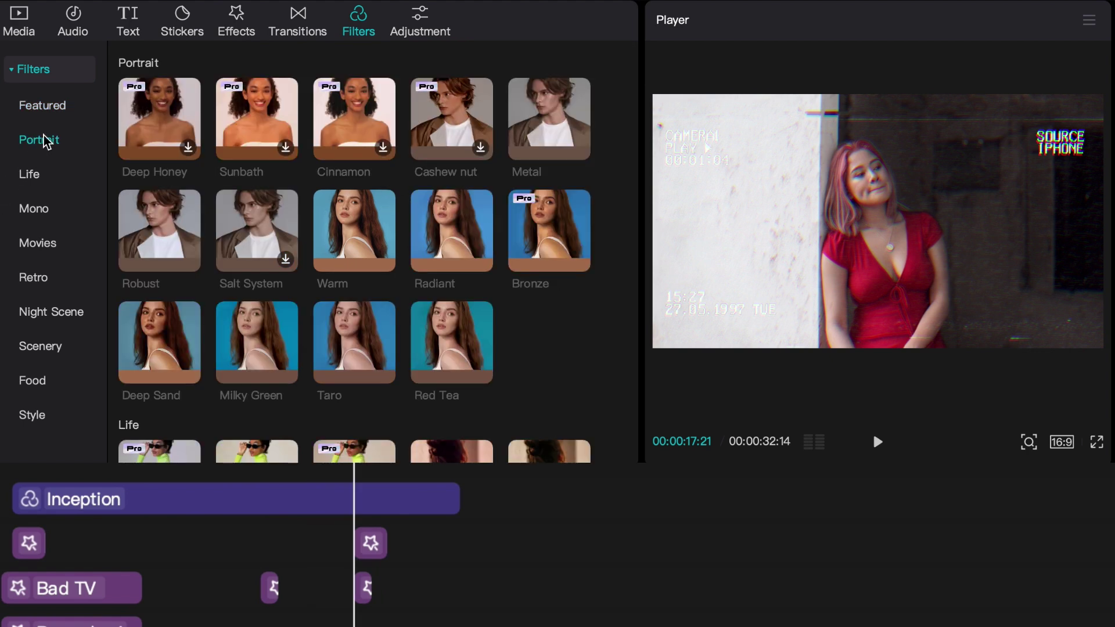
click(377, 223)
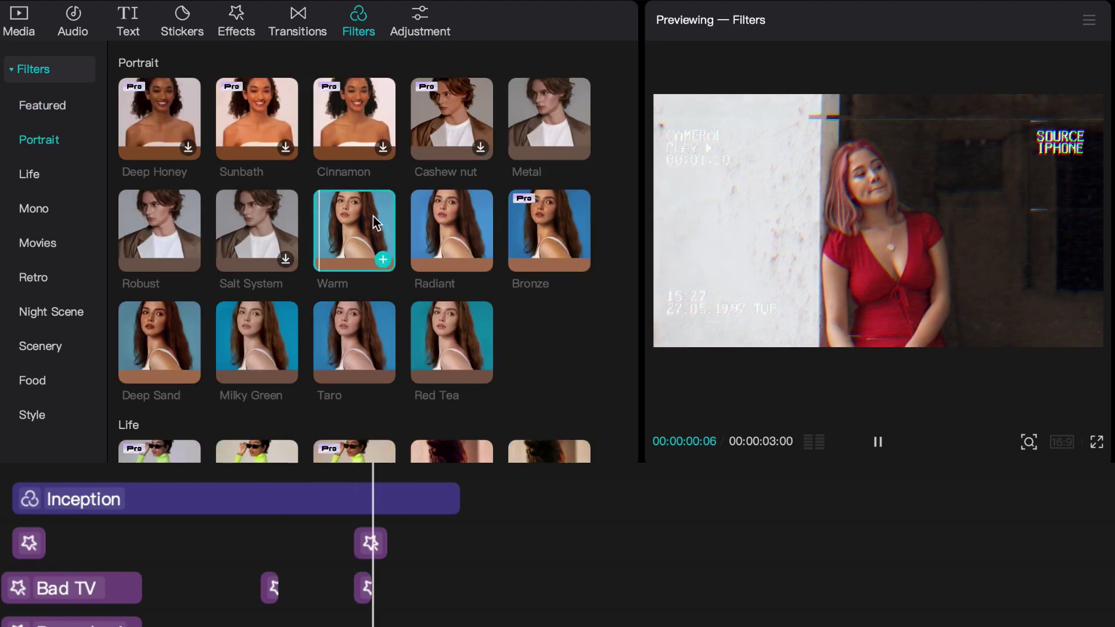
click(447, 217)
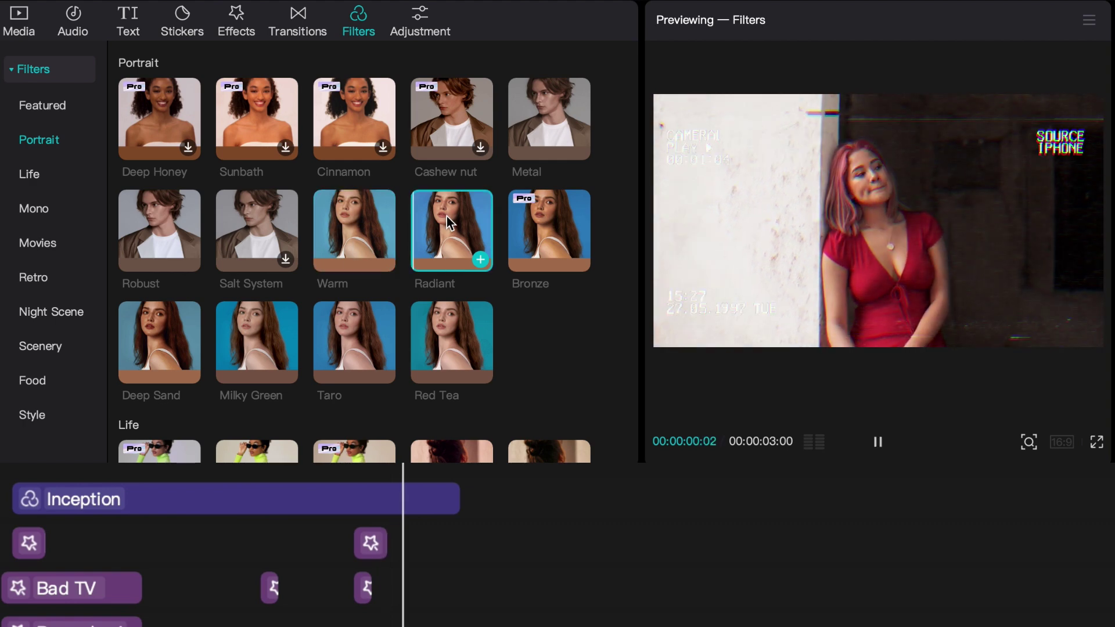
click(450, 340)
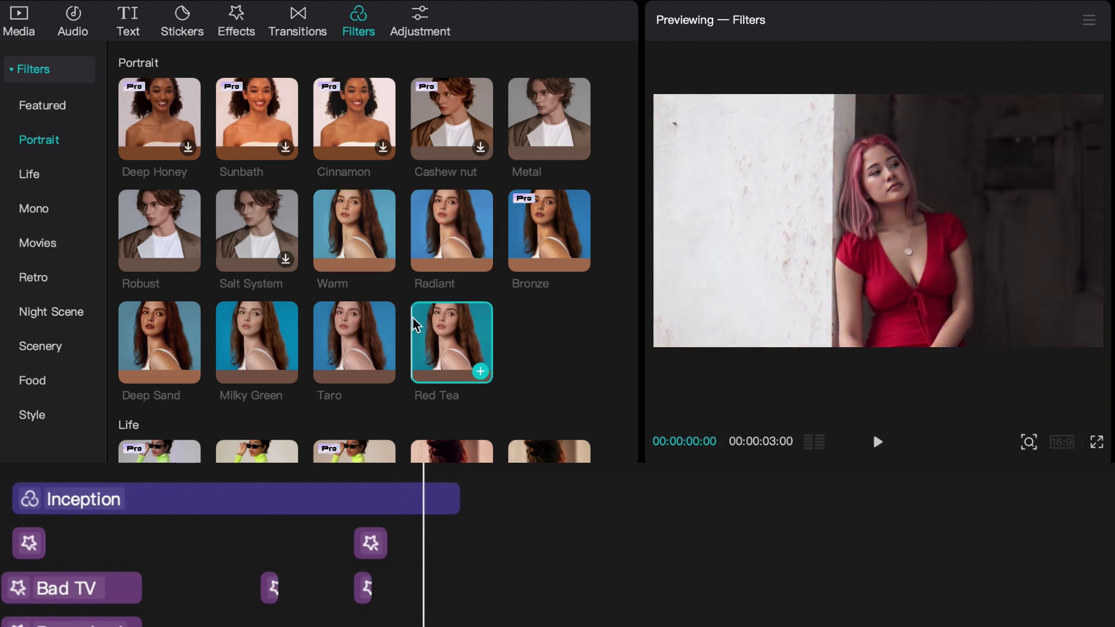
click(355, 352)
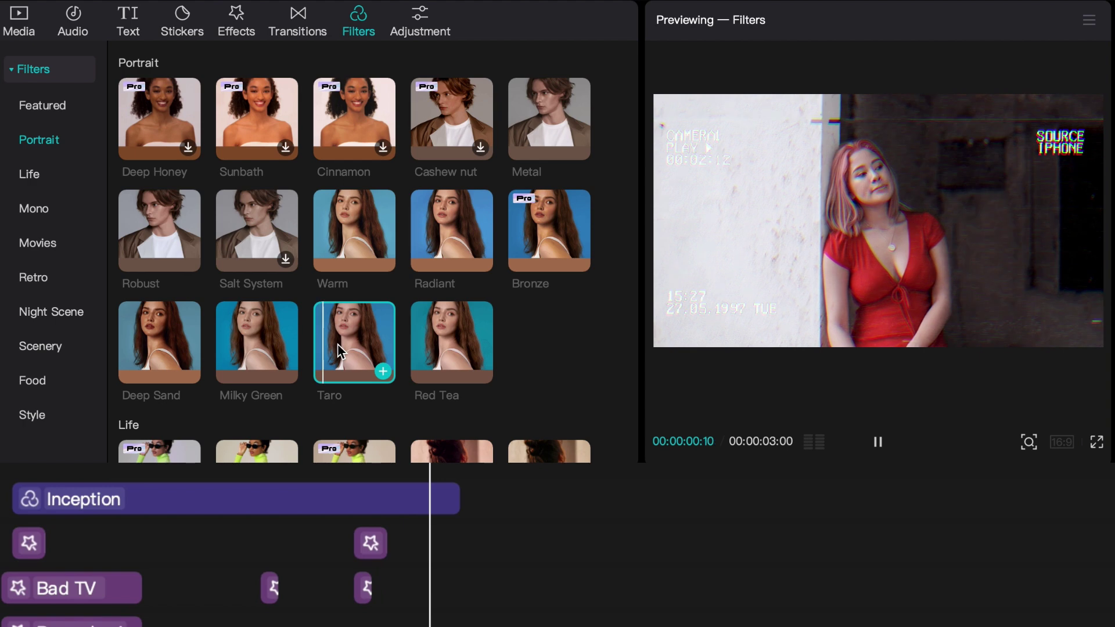
click(228, 347)
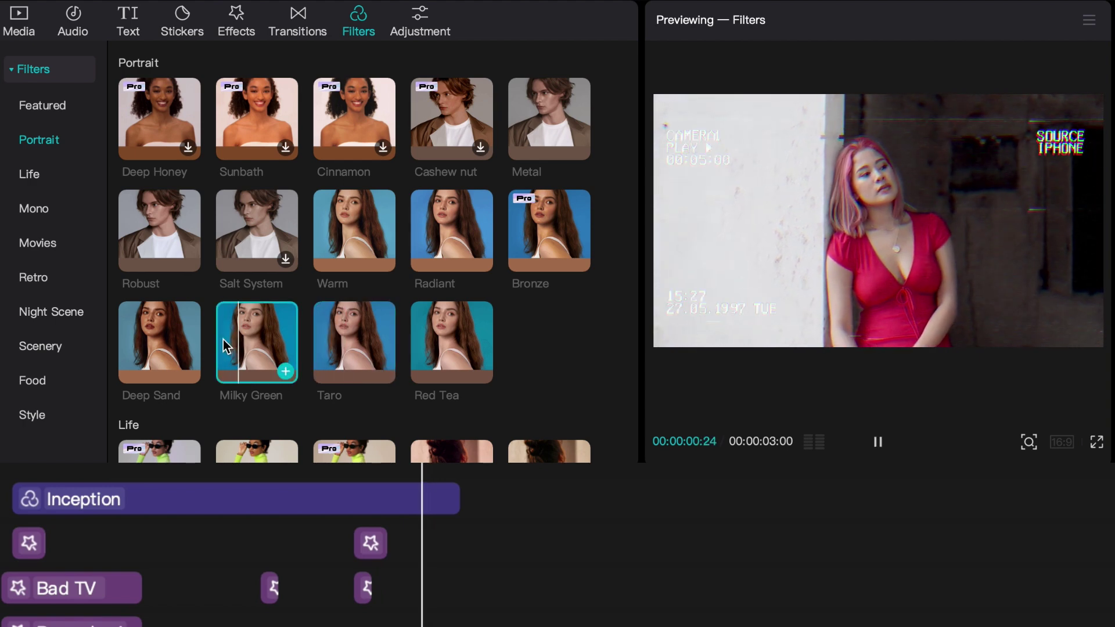
Step: Browse the Retro, Movies and Mono filter categories
click(44, 283)
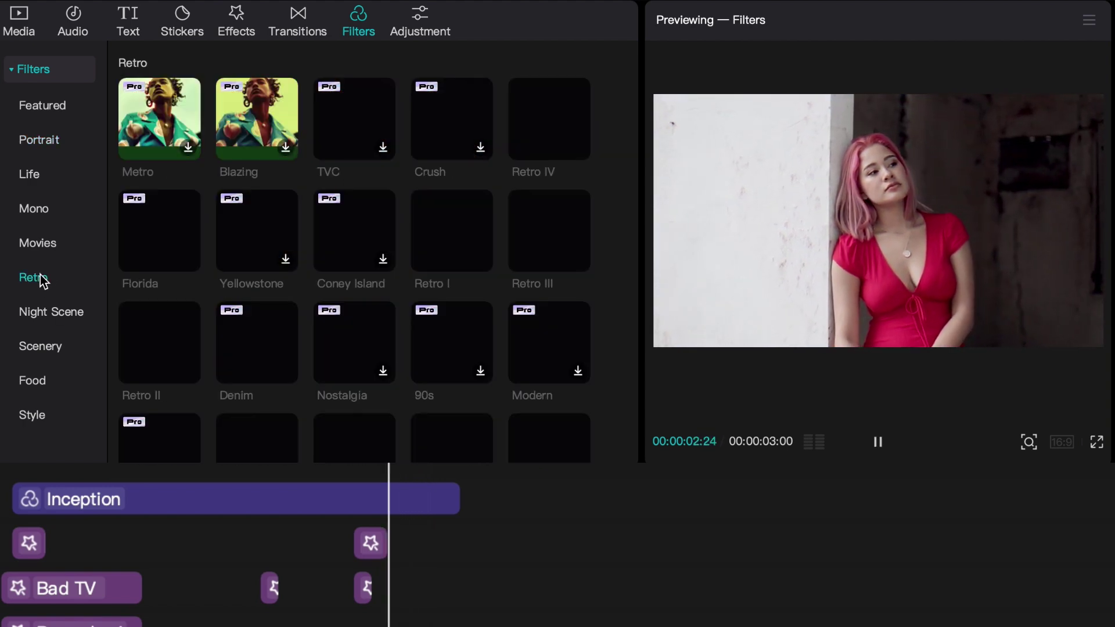
click(32, 244)
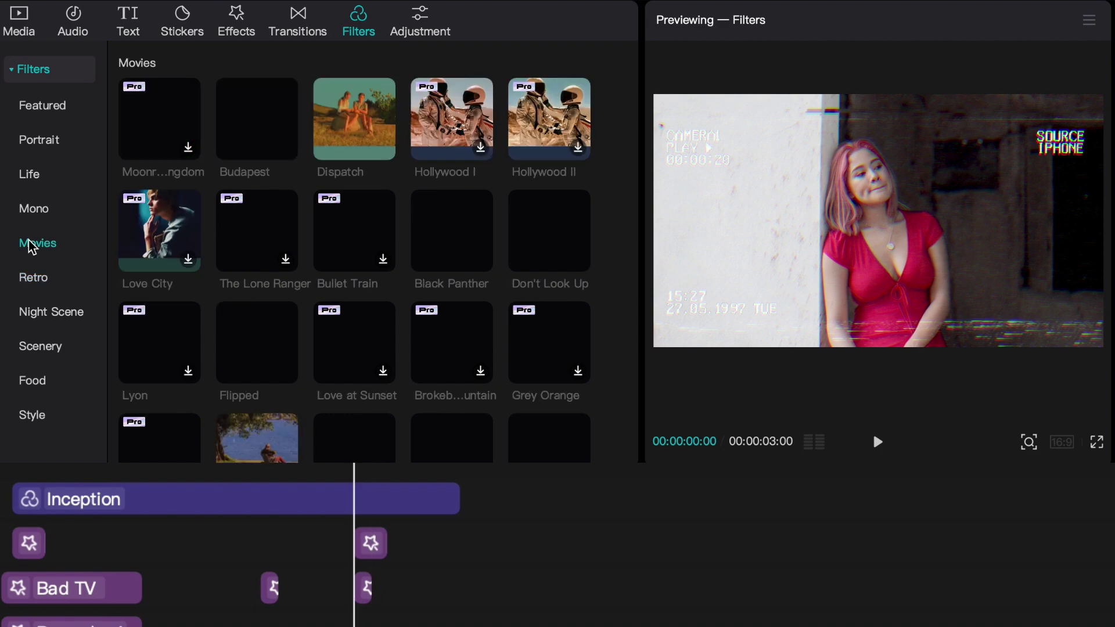
click(39, 211)
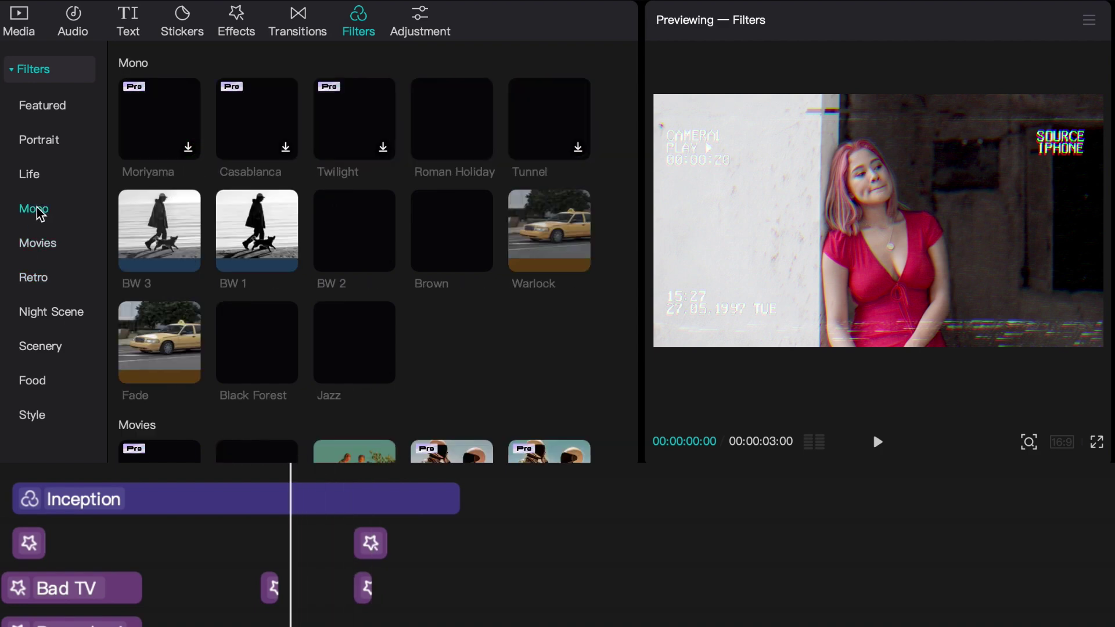
scroll(449, 385, down, 2)
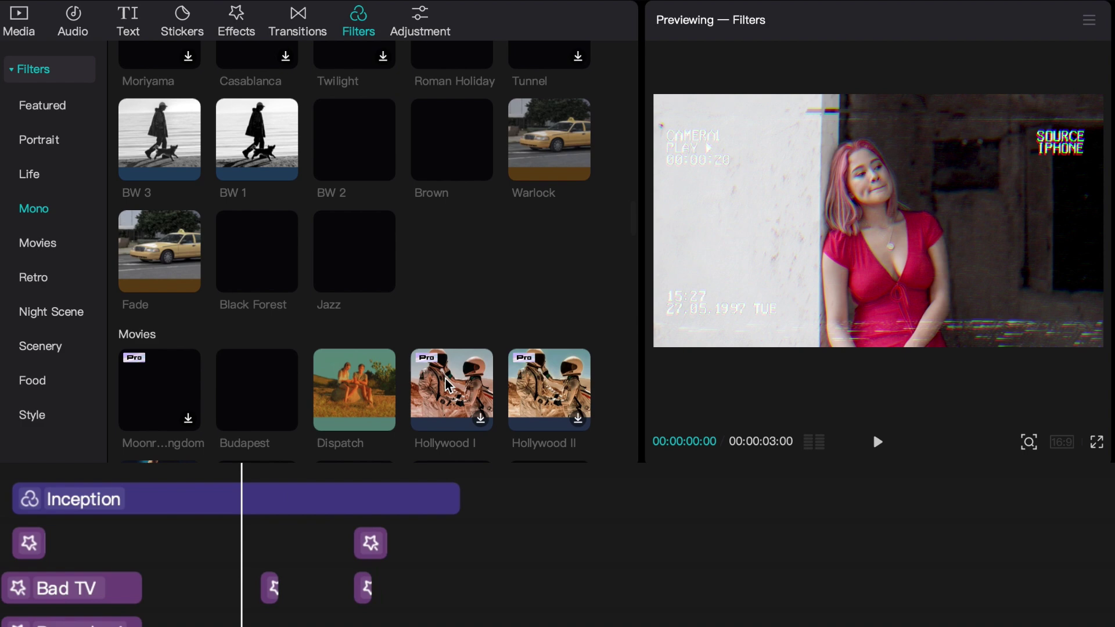
scroll(378, 326, down, 1)
Step: Preview the Dispatch filter, then the Inception filter from the Movies section
click(377, 323)
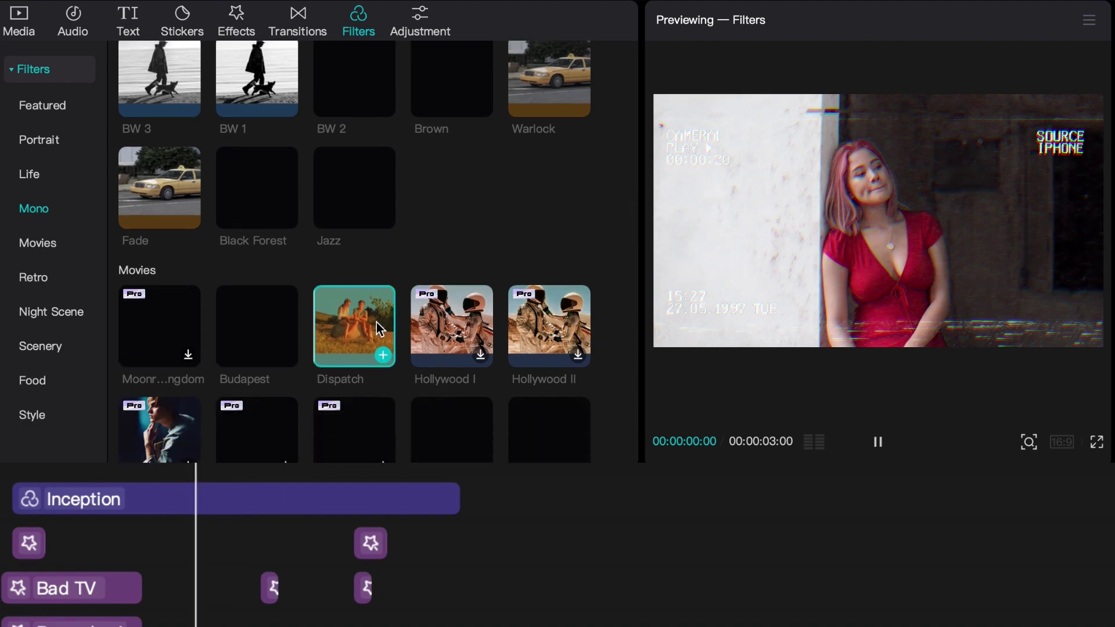
scroll(377, 322, down, 1)
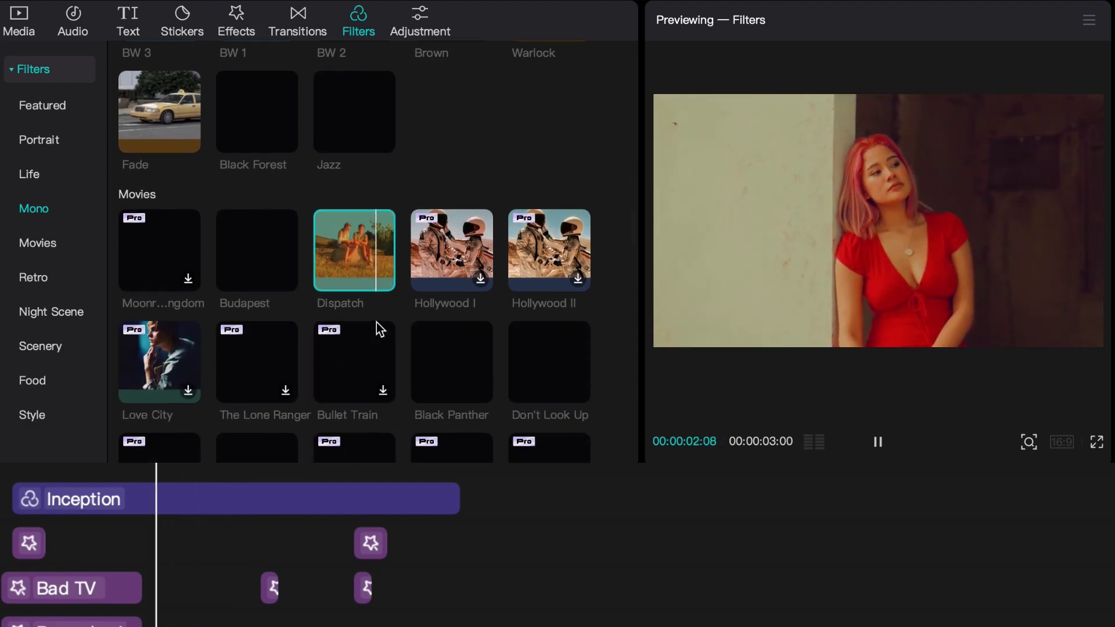
scroll(465, 341, down, 2)
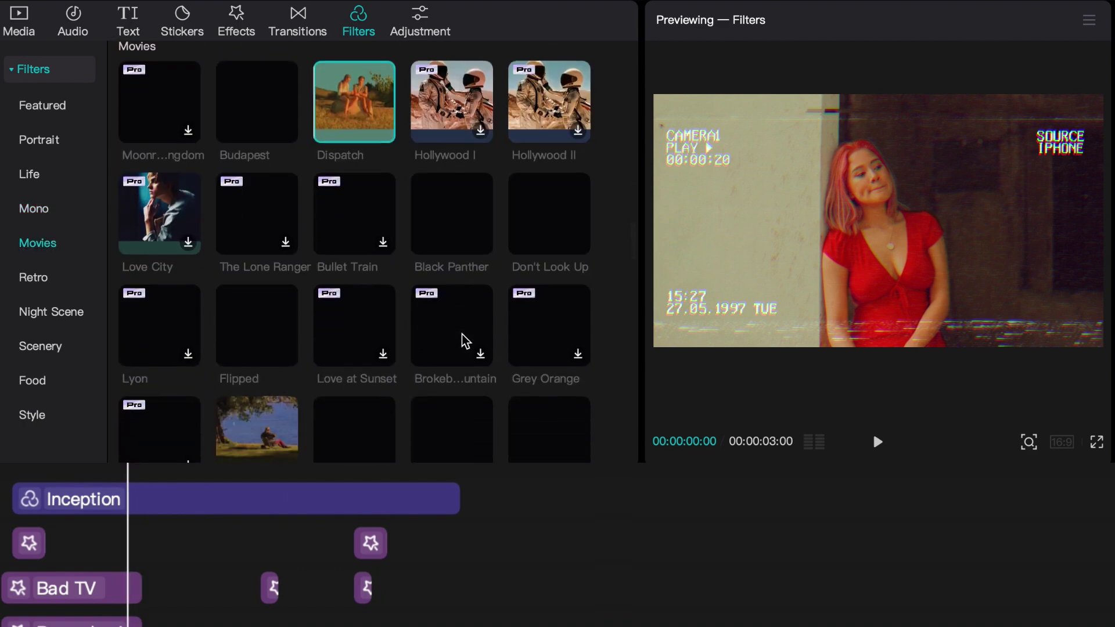
scroll(283, 317, down, 2)
click(276, 318)
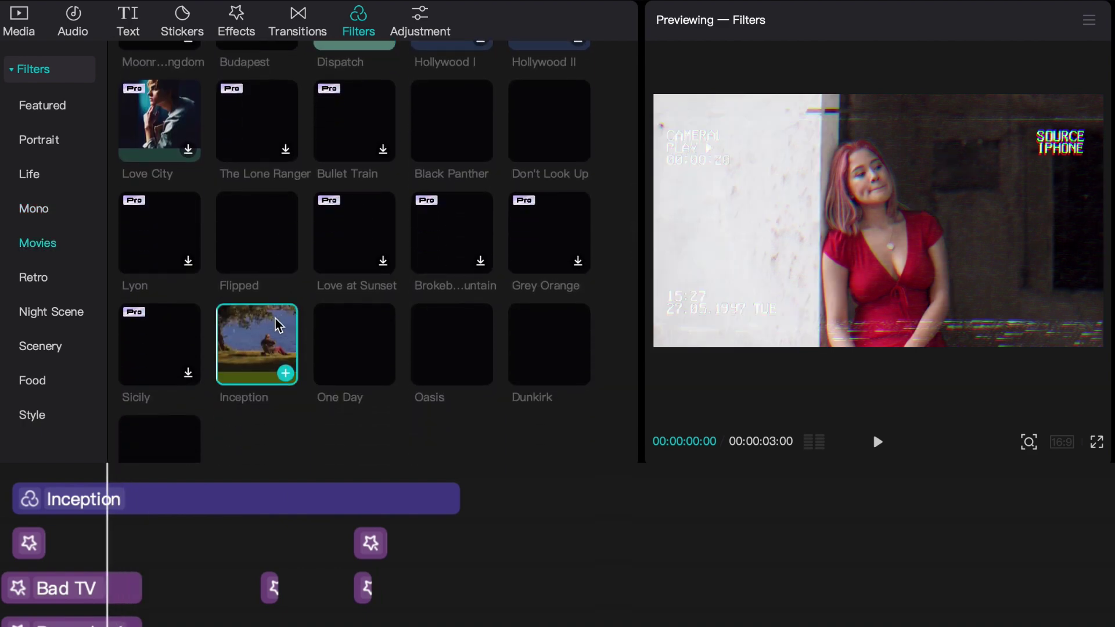